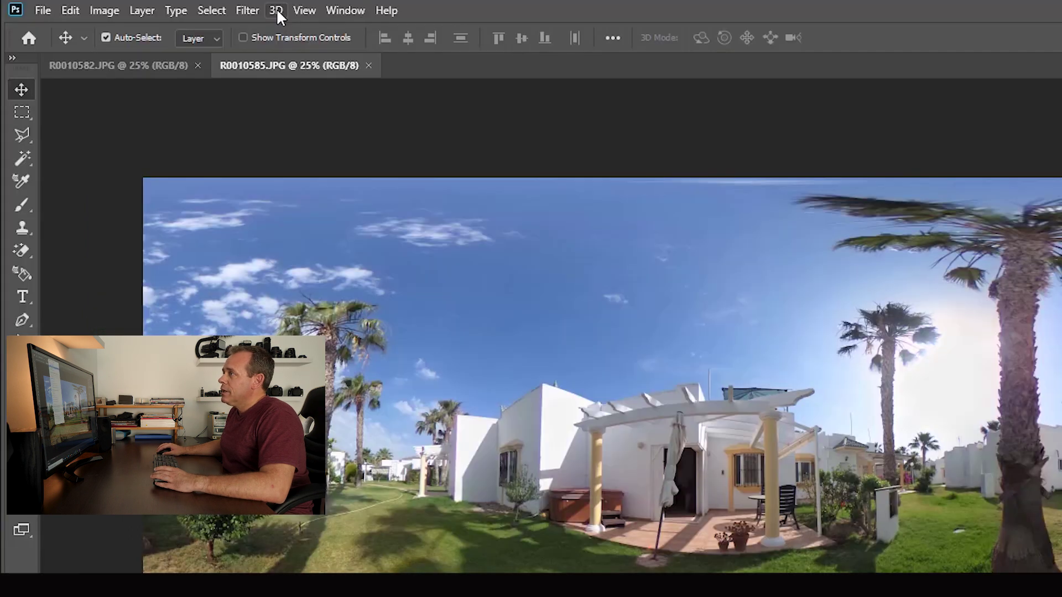
- Convert R0010585.JPG into a 3D spherical panorama layer and orbit the view toward the ground
{"action": "left_click", "coordinate": [172, 9]}
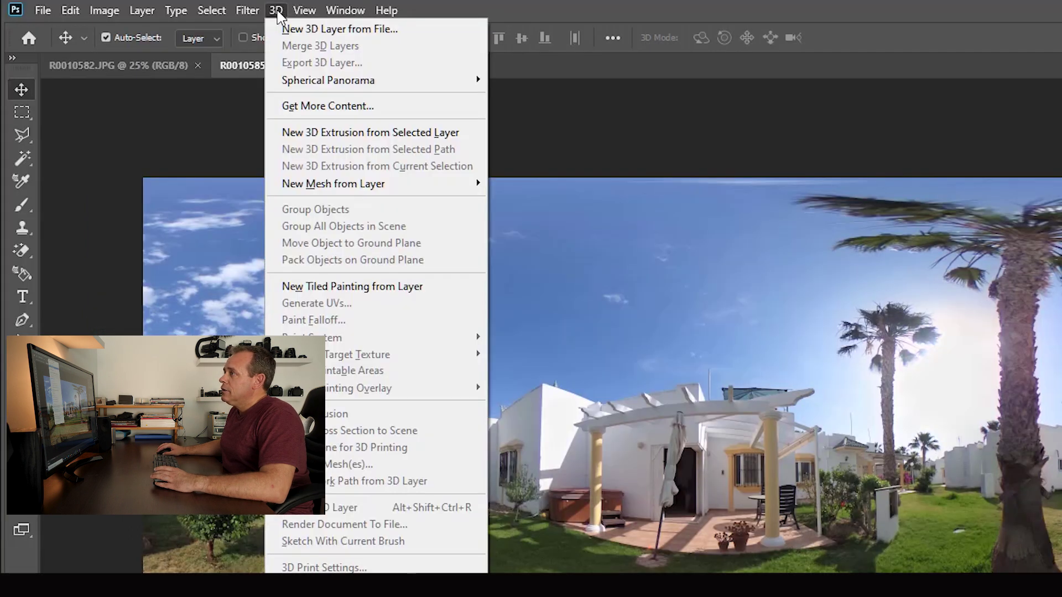
{"action": "mouse_move", "coordinate": [315, 89]}
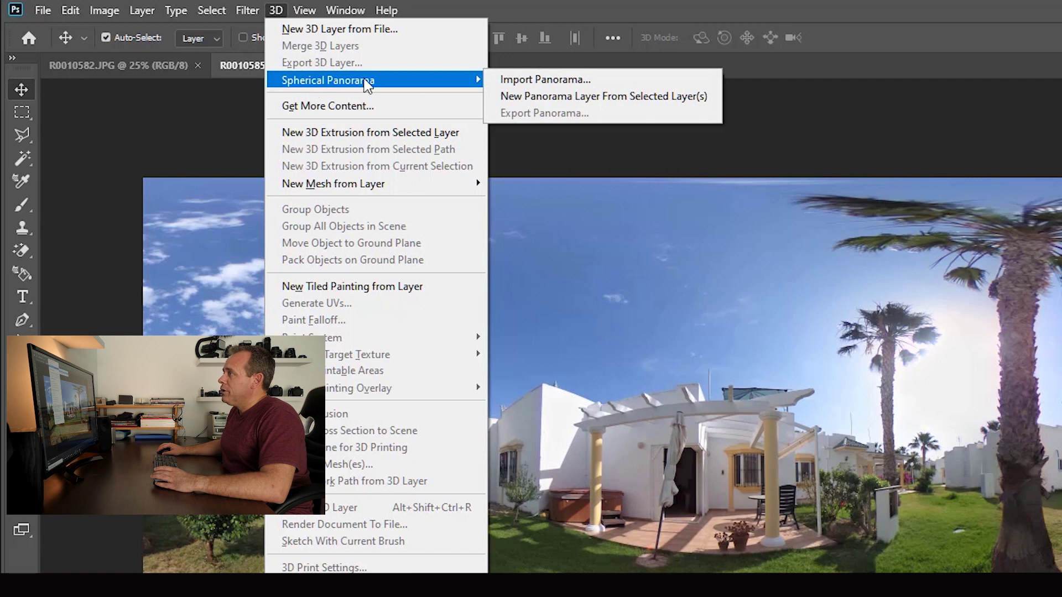
{"action": "left_click", "coordinate": [563, 97]}
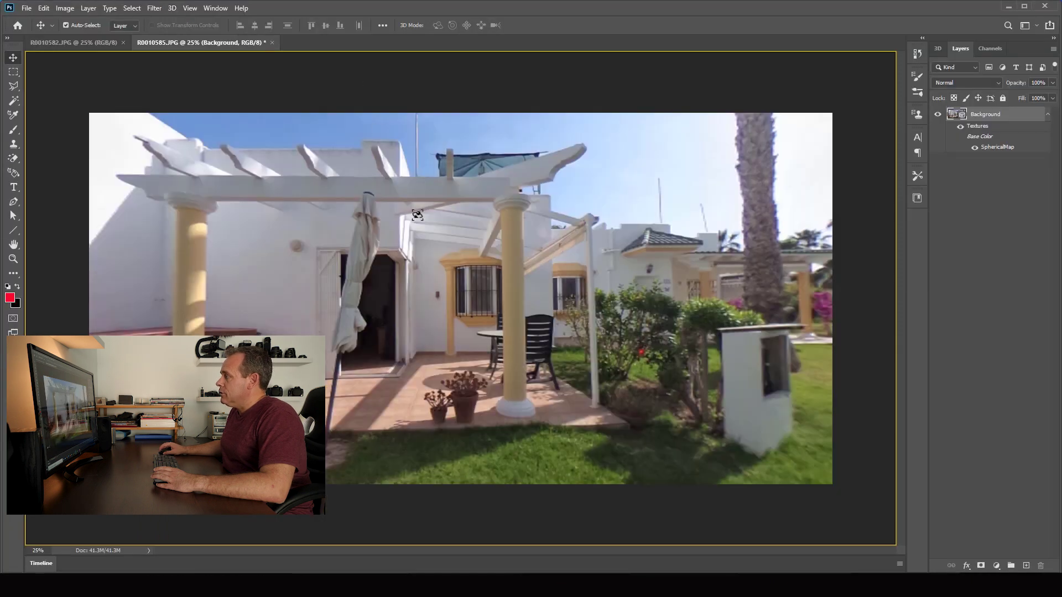
{"action": "left_click_drag", "start_coordinate": [467, 242], "coordinate": [480, 268]}
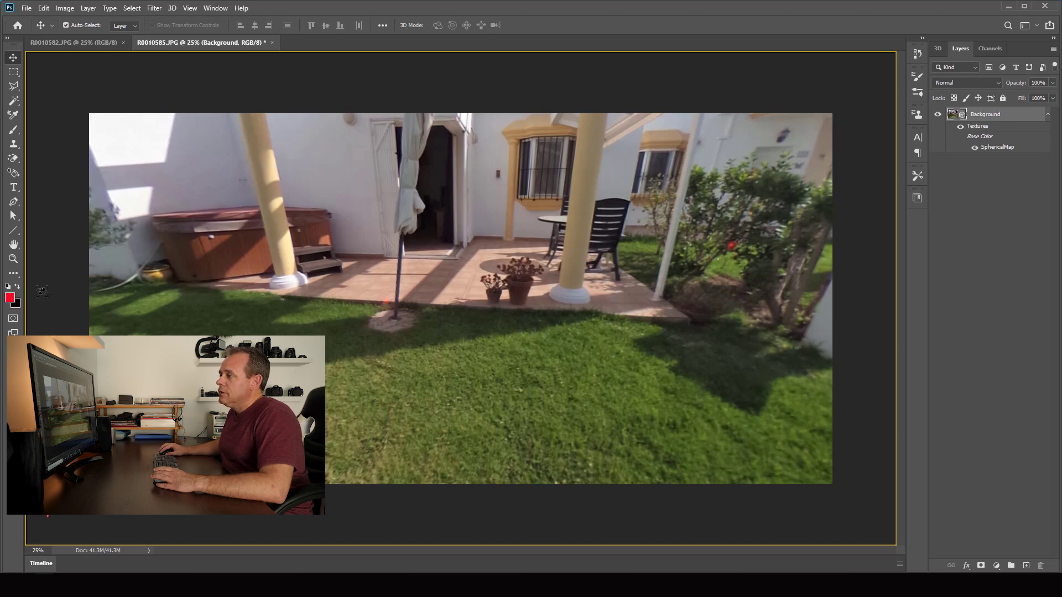
- Rotate the garden panorama down so the whole tripod shadow on the grass is in view
{"action": "left_click", "coordinate": [16, 275]}
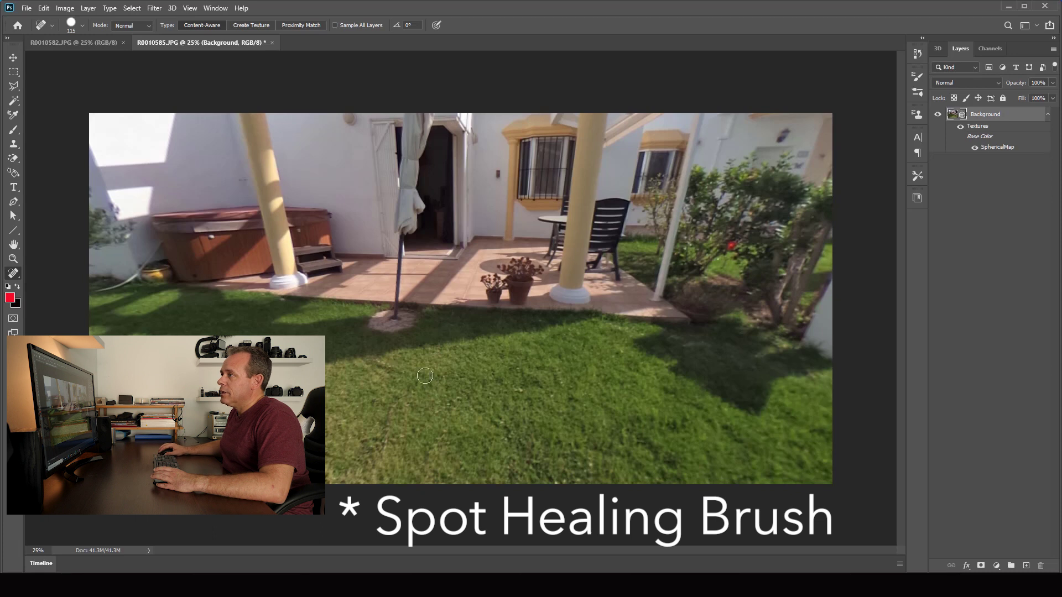
{"action": "left_click", "coordinate": [14, 58]}
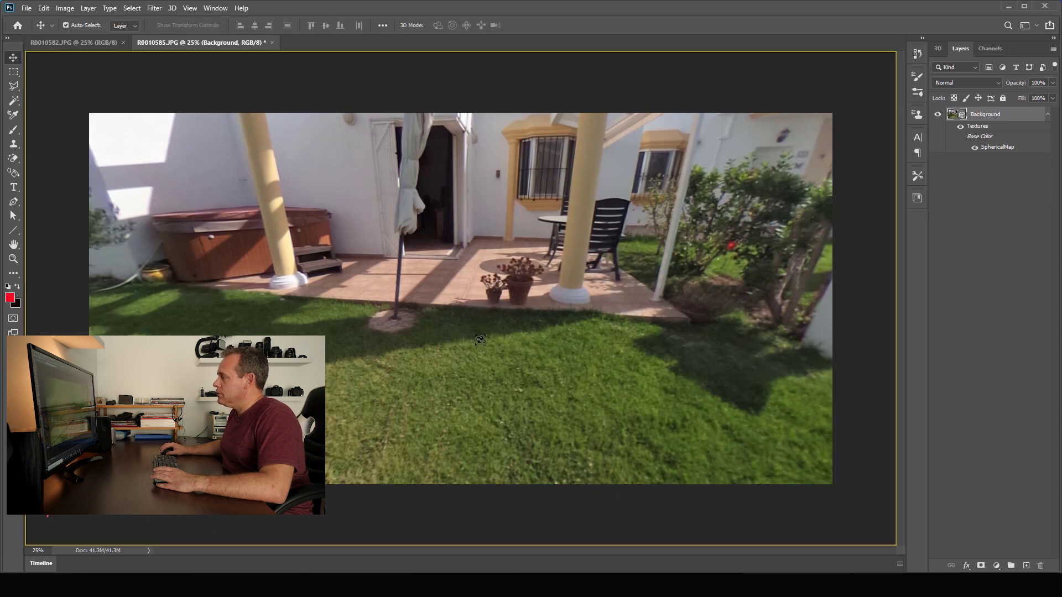
{"action": "left_click_drag", "start_coordinate": [484, 343], "coordinate": [374, 388]}
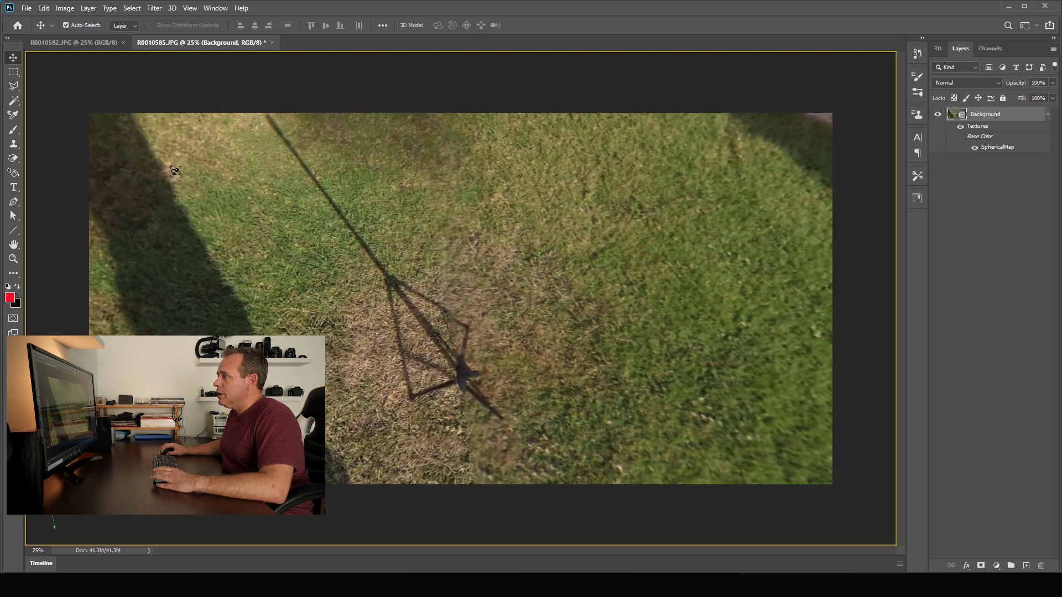
{"action": "left_click_drag", "start_coordinate": [214, 227], "coordinate": [217, 226]}
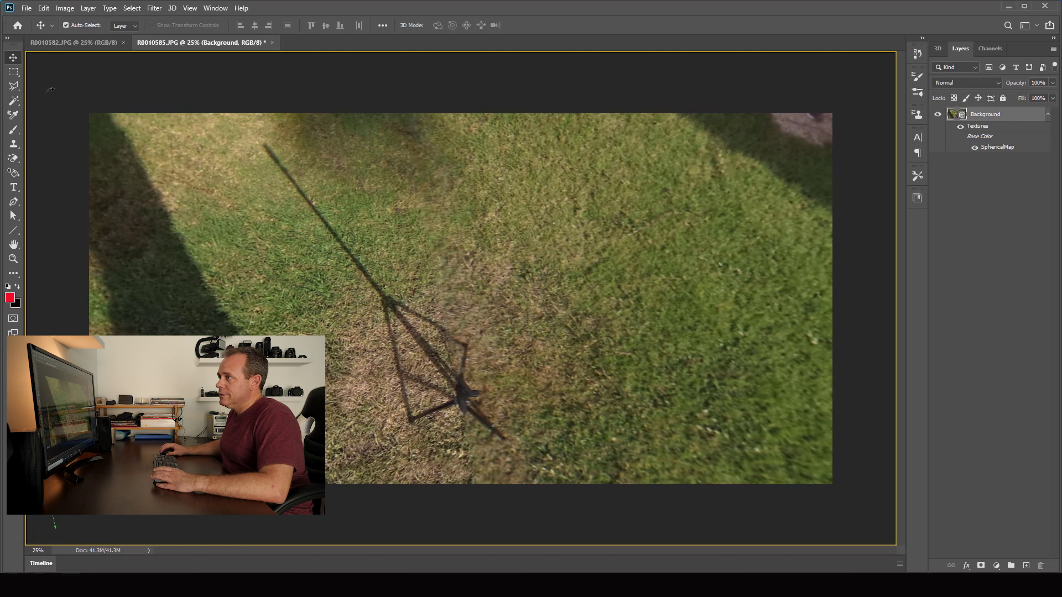
- Heal the tripod shadow and its leg shadows into plain grass with the Spot Healing Brush
{"action": "left_click", "coordinate": [13, 276]}
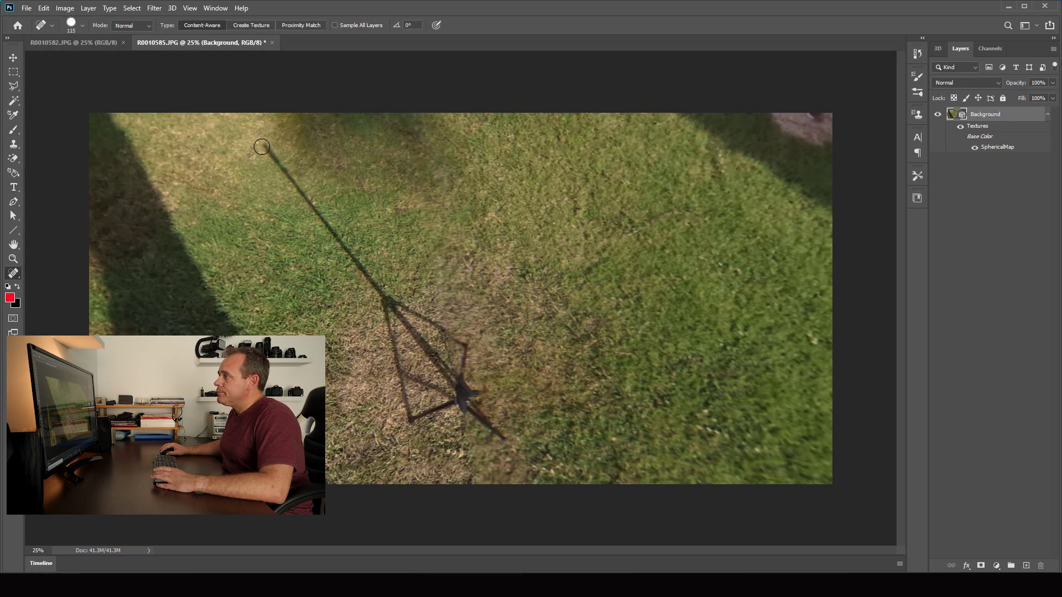
{"action": "left_click_drag", "start_coordinate": [265, 145], "coordinate": [274, 160]}
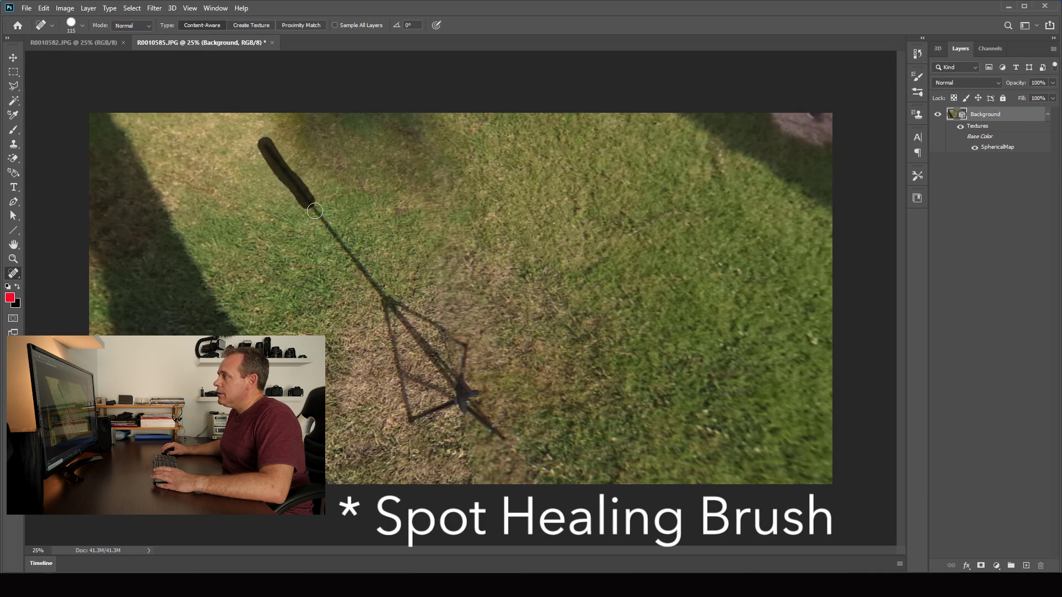
{"action": "mouse_move", "coordinate": [383, 300]}
{"action": "left_mouse_down"}
{"action": "mouse_move", "coordinate": [411, 325]}
{"action": "mouse_move", "coordinate": [390, 325]}
{"action": "left_mouse_up"}
{"action": "left_click_drag", "start_coordinate": [401, 380], "coordinate": [407, 421]}
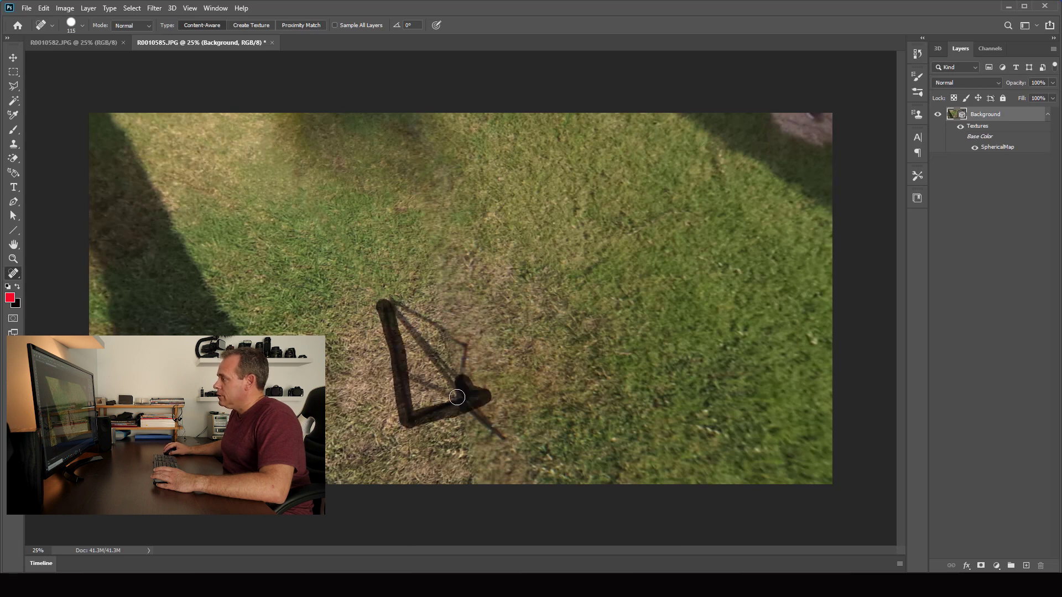
{"action": "mouse_move", "coordinate": [442, 393]}
{"action": "left_mouse_down"}
{"action": "mouse_move", "coordinate": [401, 373]}
{"action": "mouse_move", "coordinate": [456, 390]}
{"action": "mouse_move", "coordinate": [466, 348]}
{"action": "mouse_move", "coordinate": [463, 368]}
{"action": "mouse_move", "coordinate": [445, 375]}
{"action": "mouse_move", "coordinate": [389, 303]}
{"action": "mouse_move", "coordinate": [460, 343]}
{"action": "left_mouse_up"}
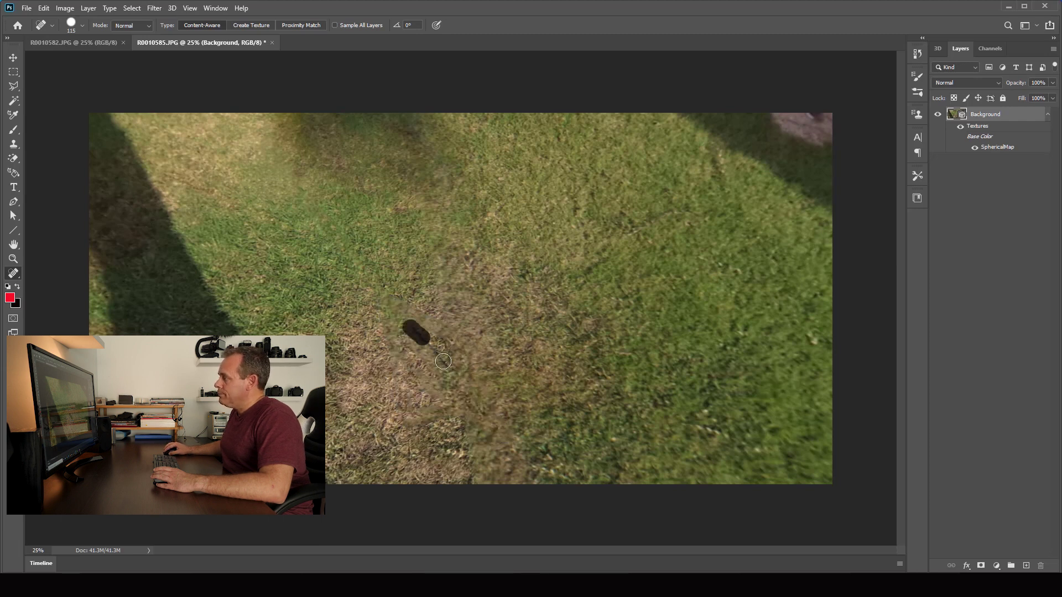
{"action": "left_click_drag", "start_coordinate": [467, 348], "coordinate": [470, 354]}
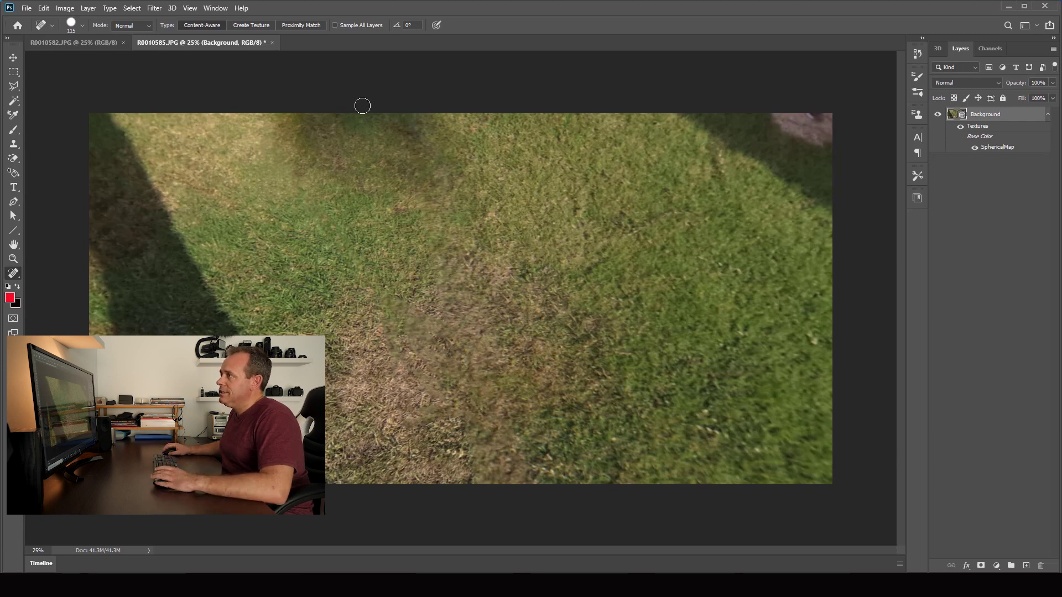
- Export the retouched garden panorama as a flat image with 3D > Spherical Panorama > Export Panorama
{"action": "left_click", "coordinate": [172, 8]}
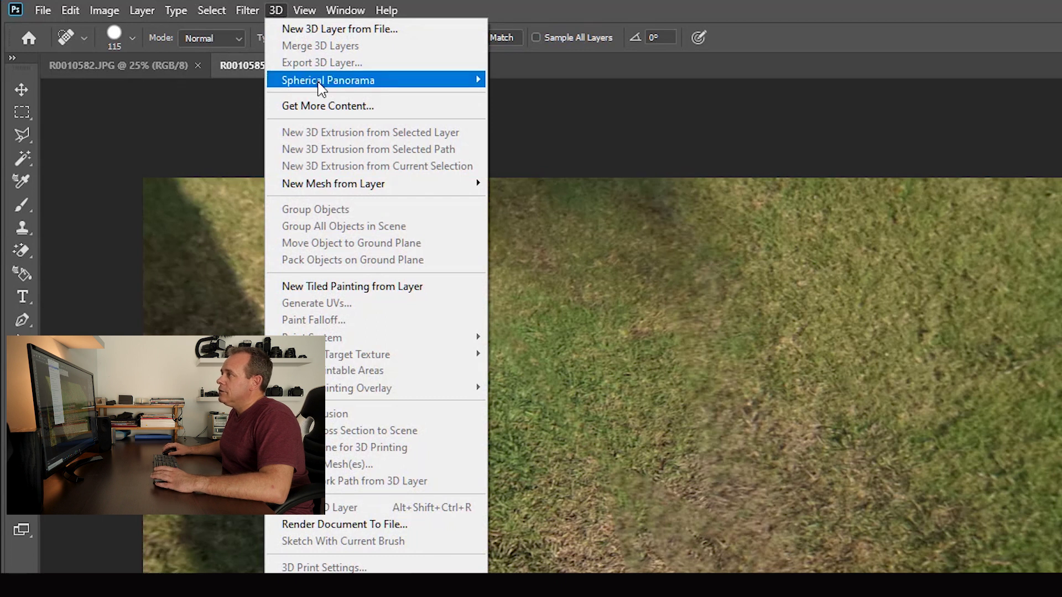
{"action": "mouse_move", "coordinate": [322, 88]}
{"action": "left_click", "coordinate": [555, 114]}
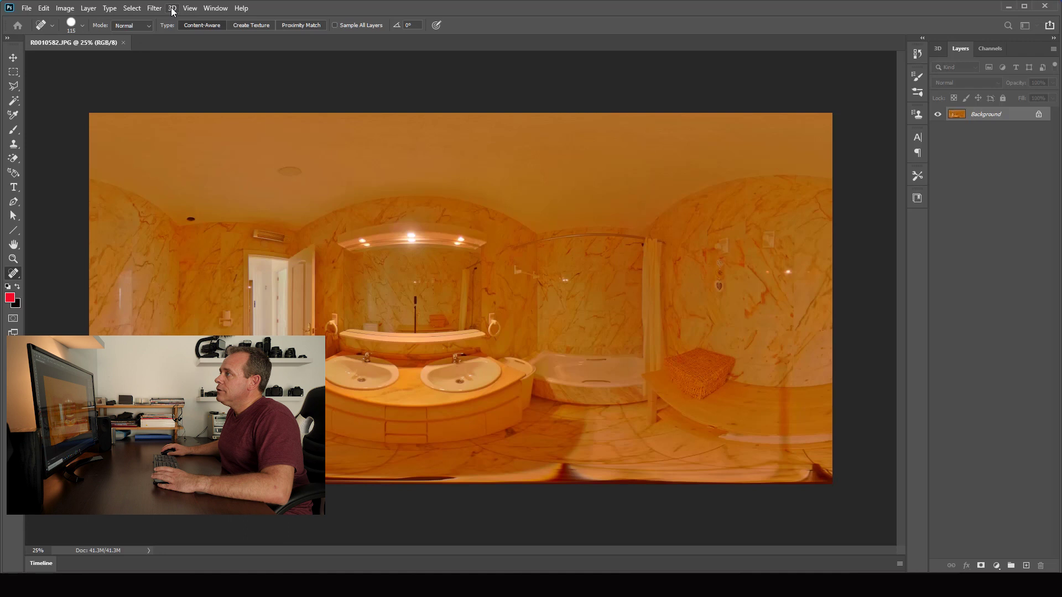
- Convert R0010582.JPG into a spherical panorama layer and look down at the floor beneath the camera
{"action": "left_click", "coordinate": [172, 9]}
{"action": "mouse_move", "coordinate": [208, 53]}
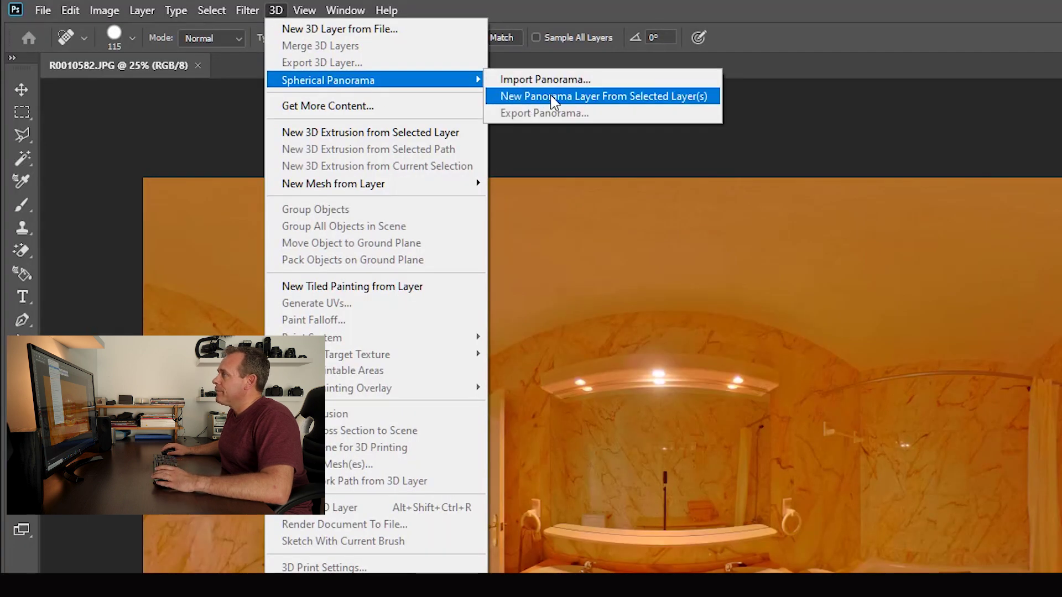
{"action": "left_click", "coordinate": [553, 100]}
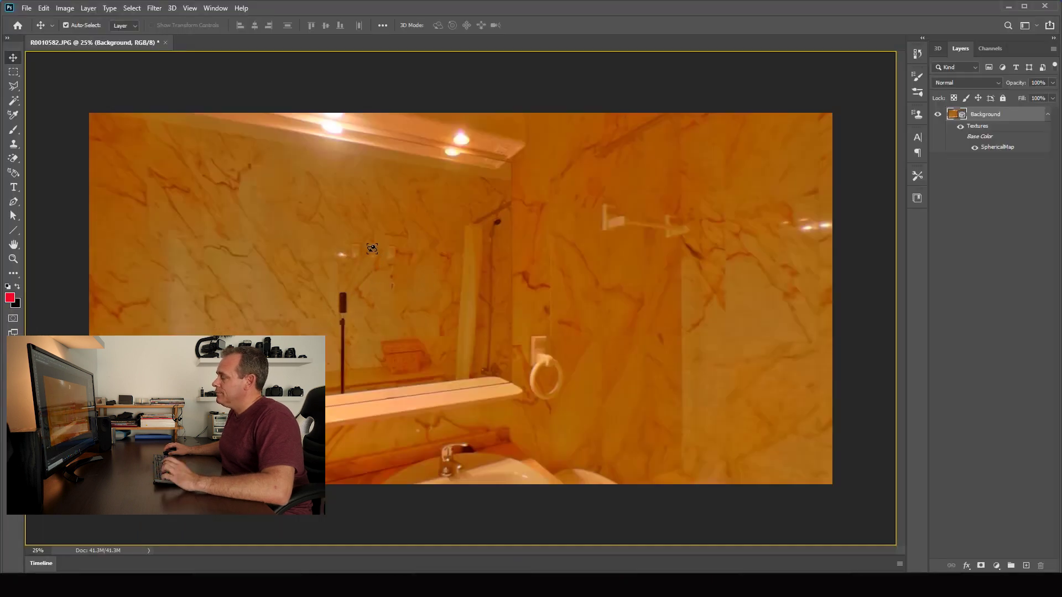
{"action": "left_click_drag", "start_coordinate": [374, 255], "coordinate": [95, 256]}
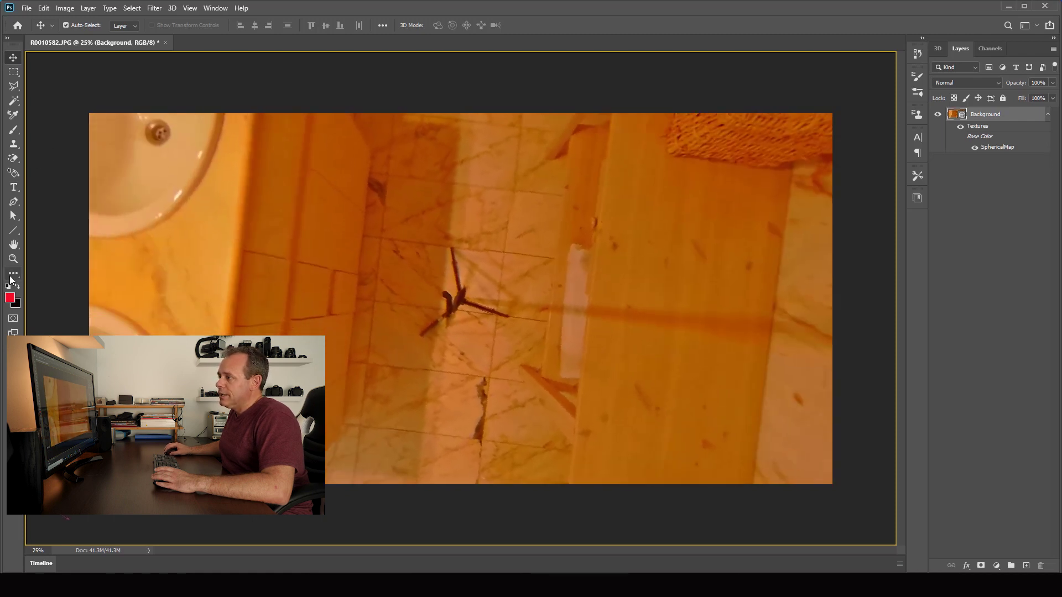
- Heal the tripod legs off the marble floor, then rotate the view back up to the sinks
{"action": "key", "text": "j"}
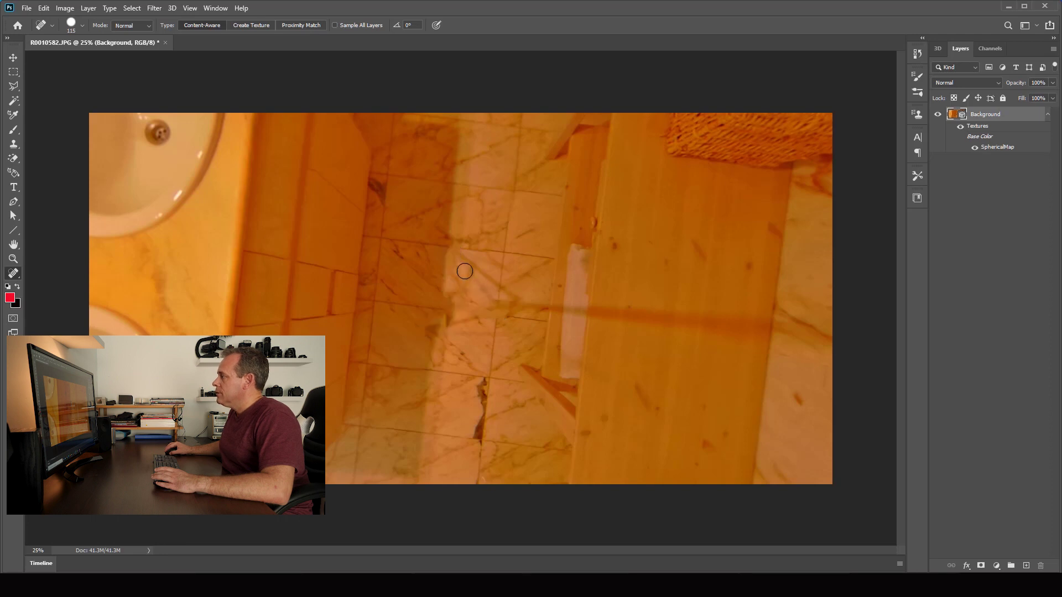
{"action": "mouse_move", "coordinate": [501, 283]}
{"action": "left_mouse_down"}
{"action": "mouse_move", "coordinate": [518, 302]}
{"action": "mouse_move", "coordinate": [456, 322]}
{"action": "left_mouse_up"}
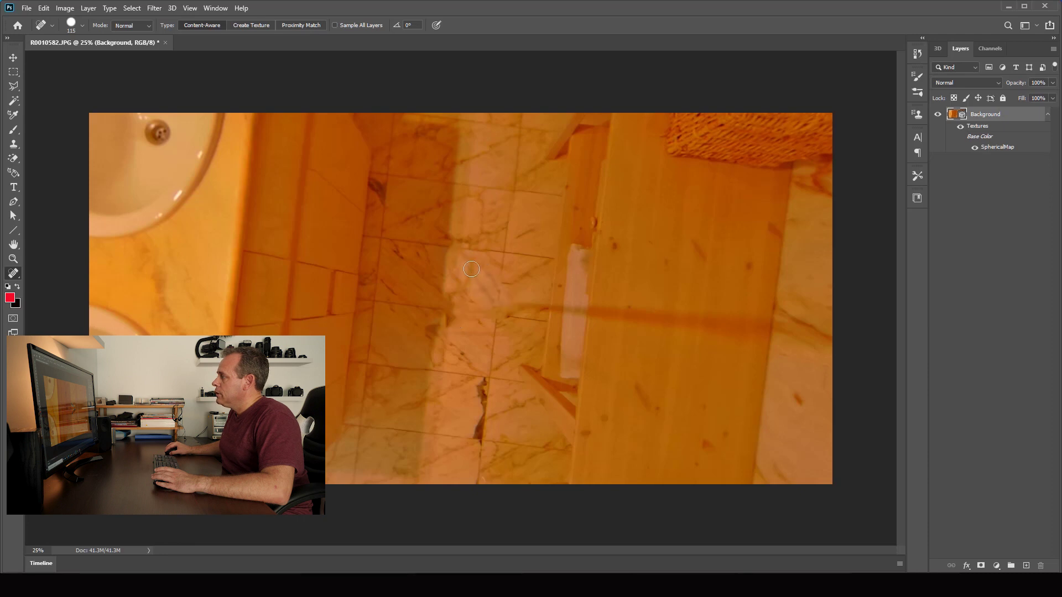
{"action": "left_click", "coordinate": [458, 284]}
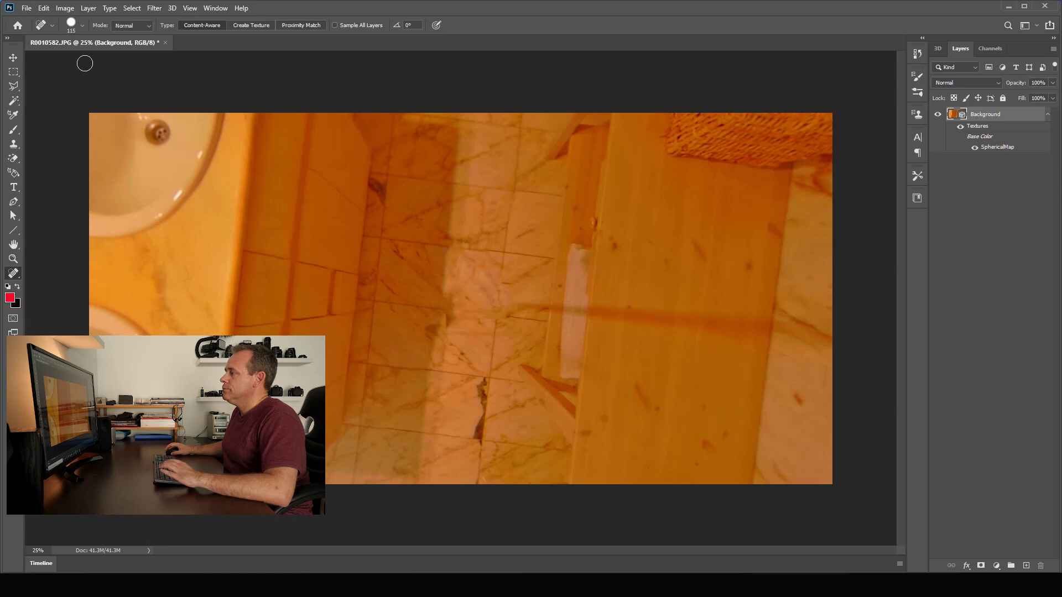
{"action": "key", "text": "v"}
{"action": "left_click_drag", "start_coordinate": [442, 250], "coordinate": [197, 151]}
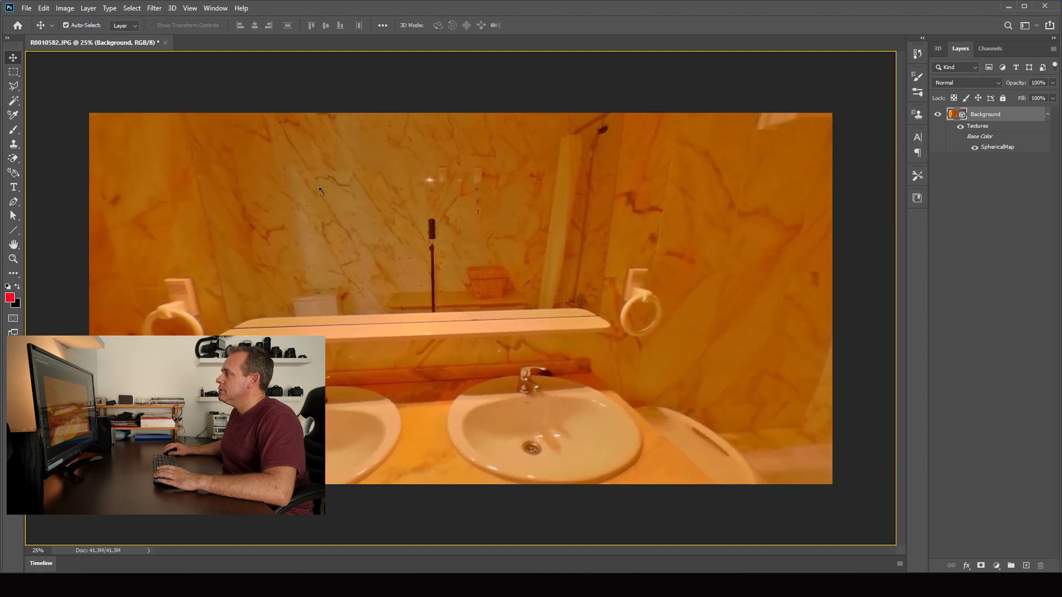
- Zoom to 33.33% on the bathroom wall and heal away the thin black stand above the sinks
{"action": "left_click", "coordinate": [13, 258]}
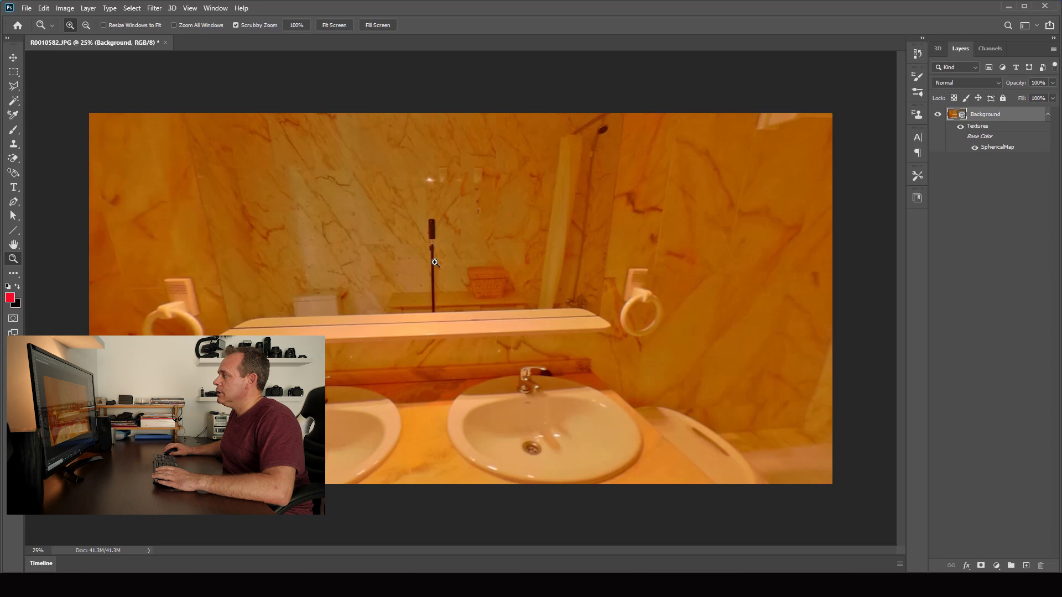
{"action": "left_click", "coordinate": [435, 263]}
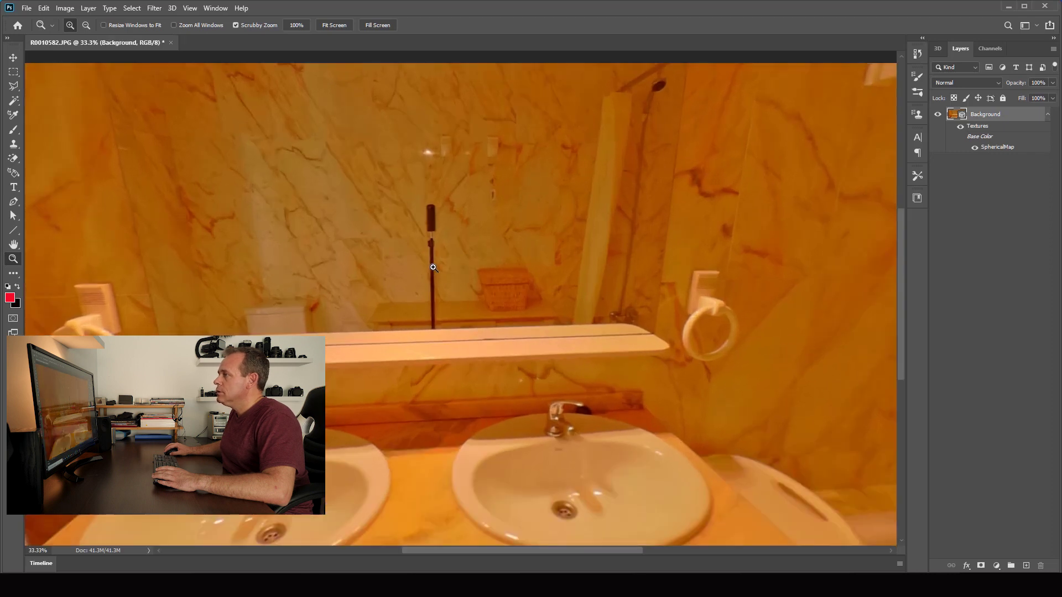
{"action": "key", "text": "j"}
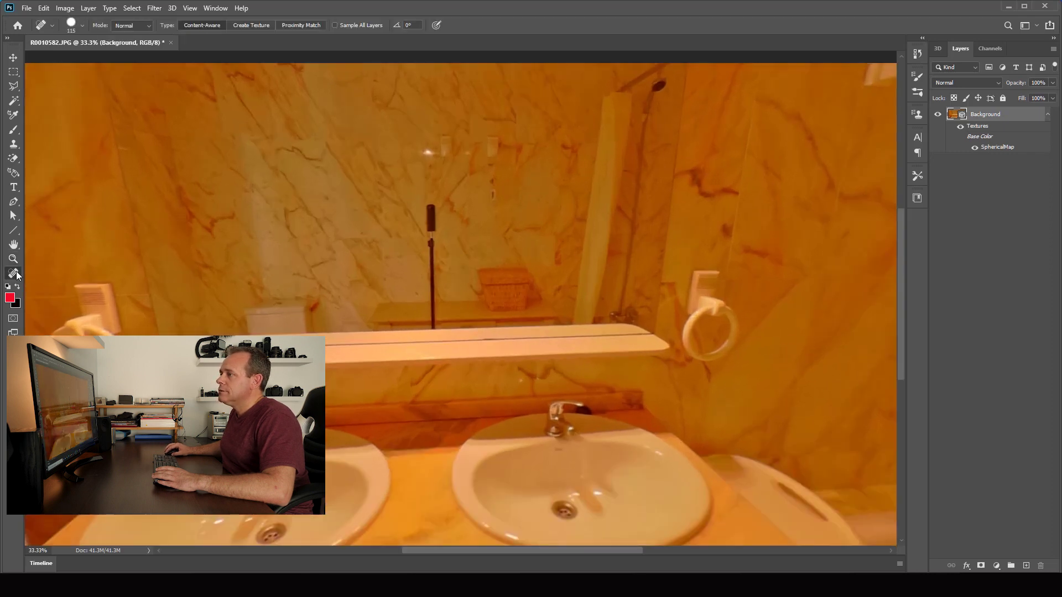
{"action": "left_click_drag", "start_coordinate": [430, 202], "coordinate": [431, 205]}
{"action": "left_click_drag", "start_coordinate": [430, 264], "coordinate": [433, 308]}
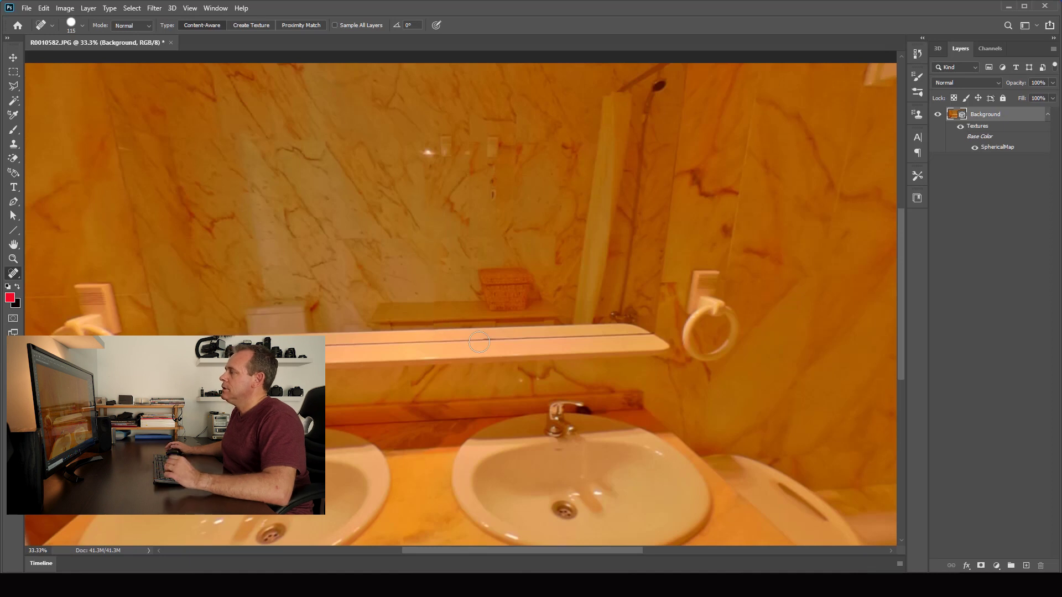
- Rotate down to the floor and heal the stand's dark shadow across tiles, table and wall
{"action": "left_click", "coordinate": [13, 58]}
{"action": "left_click_drag", "start_coordinate": [383, 281], "coordinate": [674, 322]}
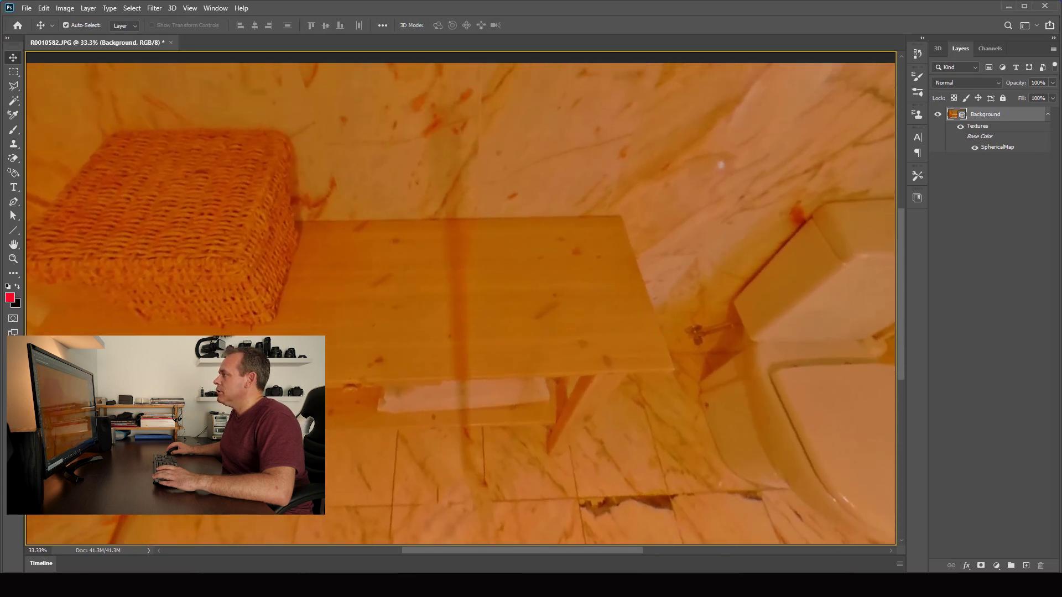
{"action": "key", "text": "j"}
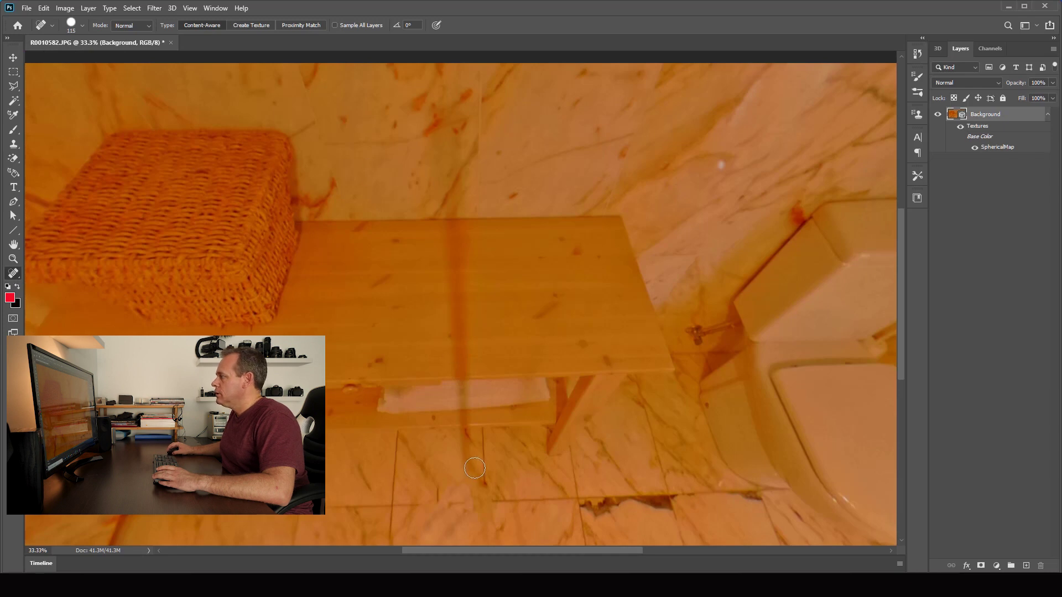
{"action": "left_click_drag", "start_coordinate": [475, 469], "coordinate": [470, 457]}
{"action": "mouse_move", "coordinate": [465, 421]}
{"action": "left_mouse_down"}
{"action": "mouse_move", "coordinate": [445, 113]}
{"action": "mouse_move", "coordinate": [451, 142]}
{"action": "mouse_move", "coordinate": [435, 160]}
{"action": "mouse_move", "coordinate": [464, 285]}
{"action": "mouse_move", "coordinate": [465, 345]}
{"action": "left_mouse_up"}
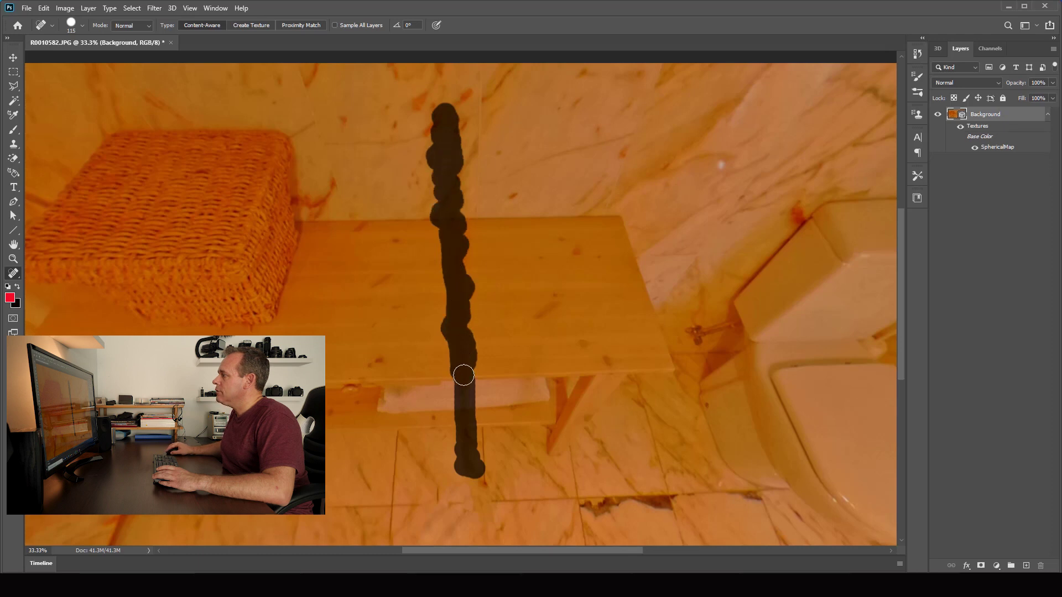
{"action": "left_click_drag", "start_coordinate": [479, 471], "coordinate": [479, 471]}
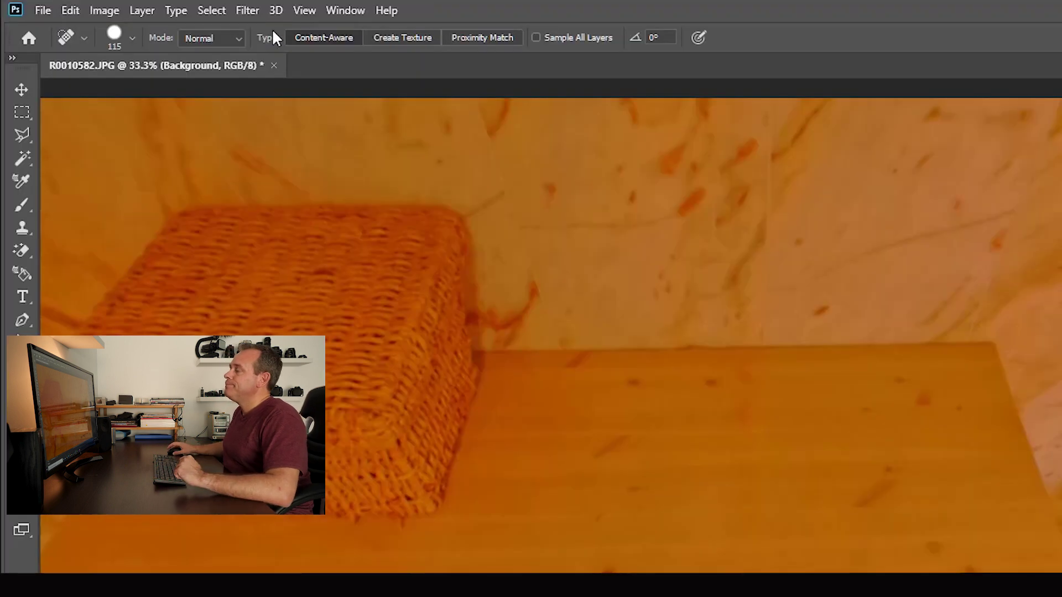
- Export the retouched bathroom panorama as a flat file with 3D > Spherical Panorama > Export Panorama
{"action": "left_click", "coordinate": [172, 8]}
{"action": "mouse_move", "coordinate": [307, 82]}
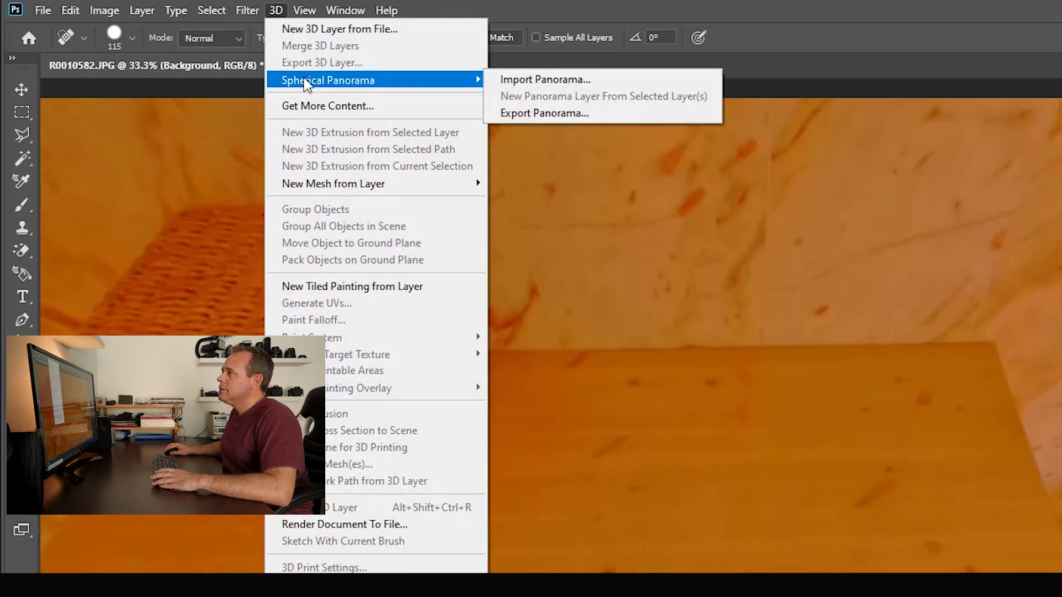
{"action": "left_click", "coordinate": [535, 110]}
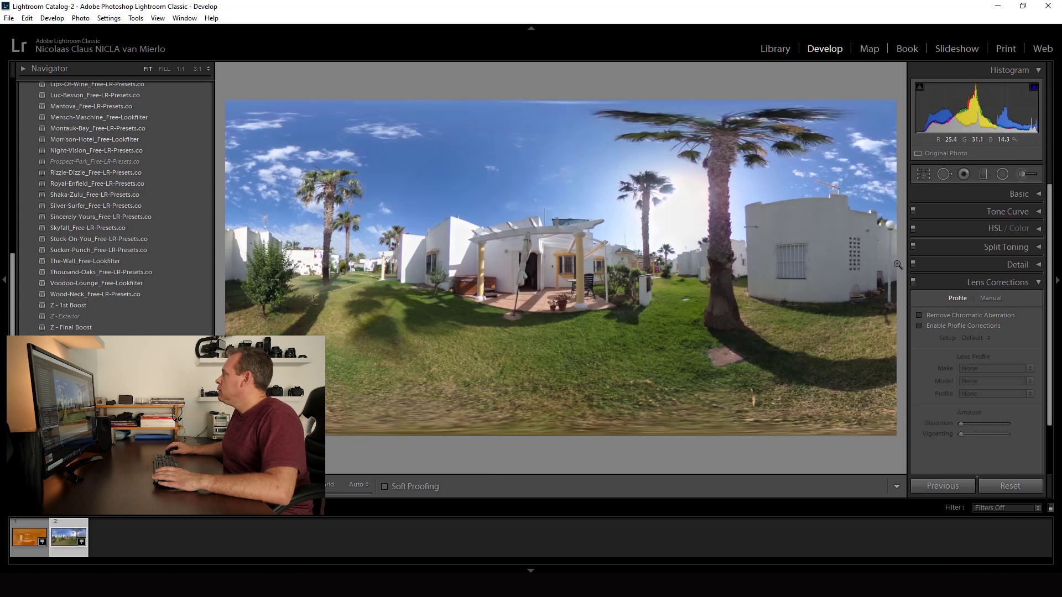
- Set the garden panorama's Basic Highlights to -36 and Shadows to +29
{"action": "left_click", "coordinate": [1038, 195]}
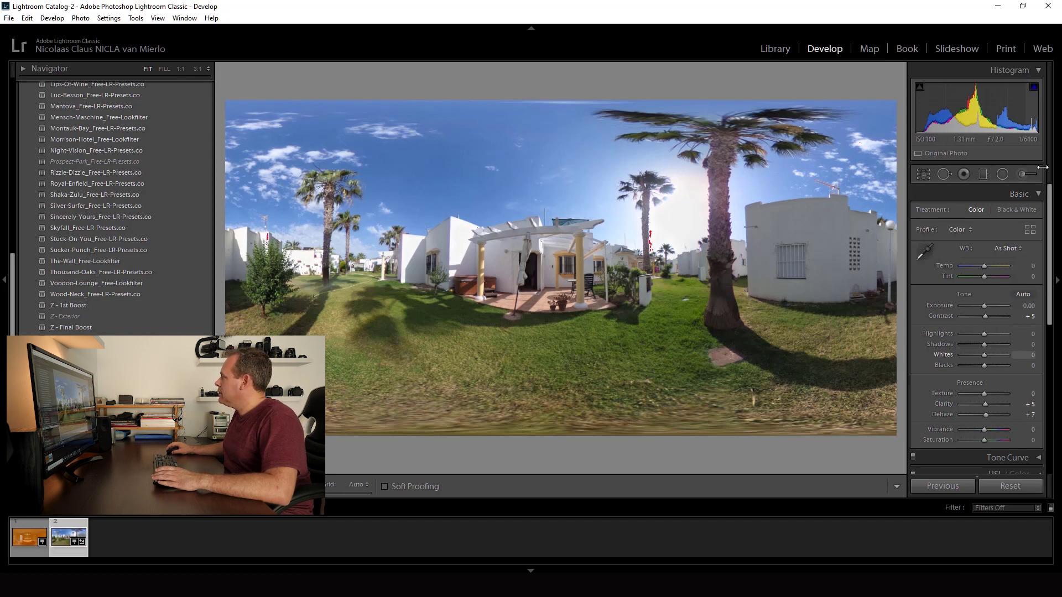
{"action": "mouse_move", "coordinate": [984, 334]}
{"action": "left_mouse_down"}
{"action": "mouse_move", "coordinate": [976, 334]}
{"action": "mouse_move", "coordinate": [990, 344]}
{"action": "left_mouse_up"}
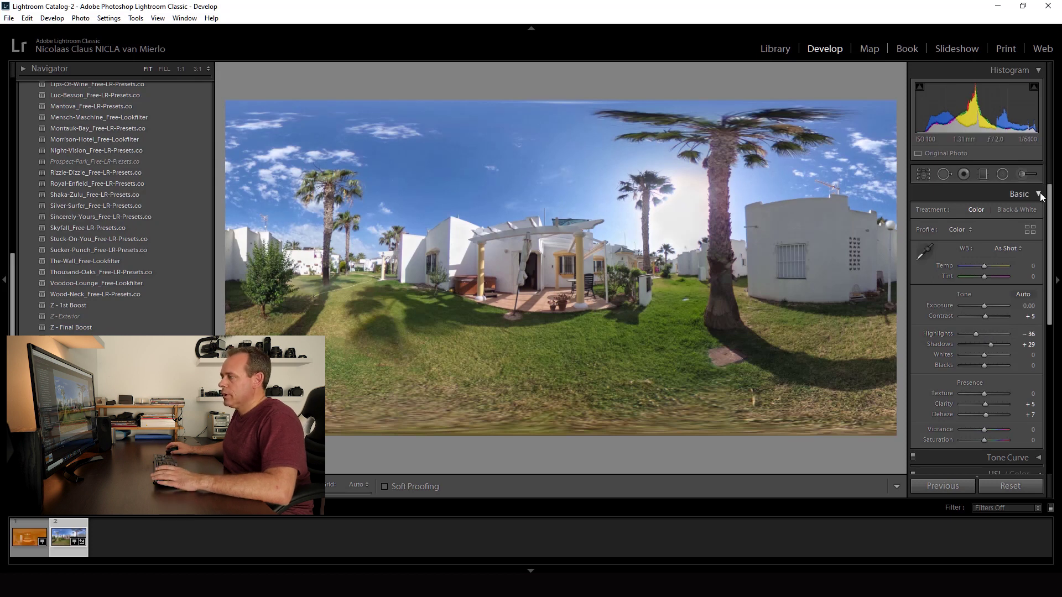
- Set the garden panorama's Tone Curve Highlights to -30 and Shadows to +15
{"action": "left_click", "coordinate": [1039, 194]}
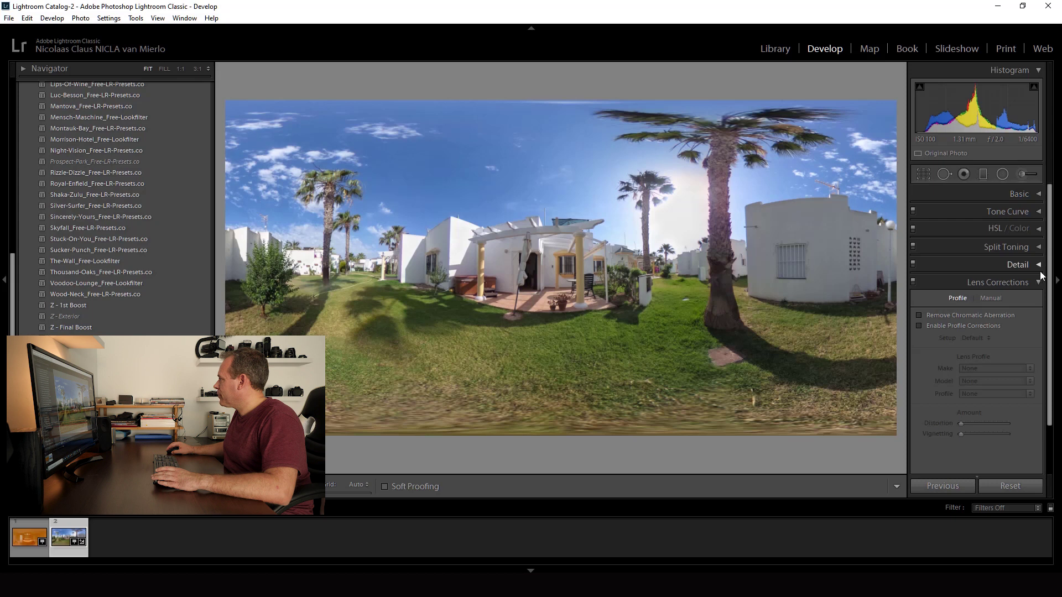
{"action": "left_click", "coordinate": [1039, 212]}
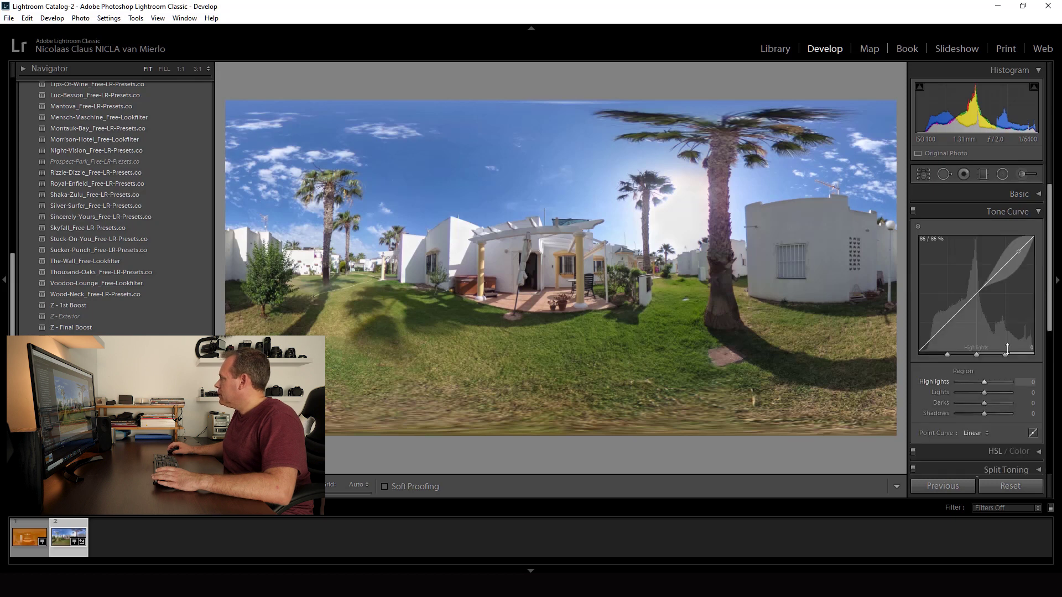
{"action": "left_click_drag", "start_coordinate": [984, 387], "coordinate": [988, 413]}
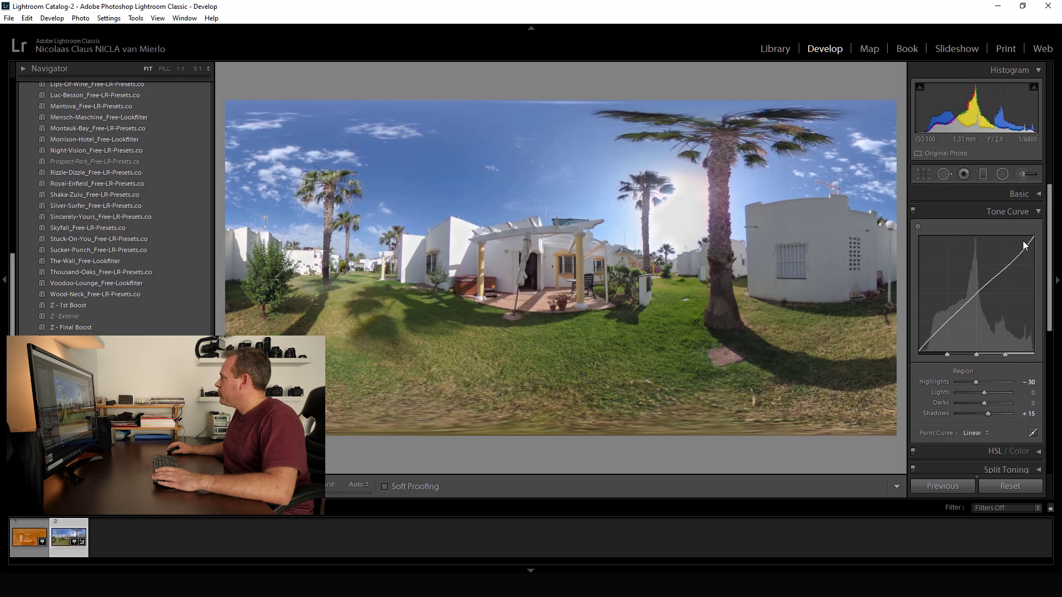
{"action": "left_click", "coordinate": [1039, 213]}
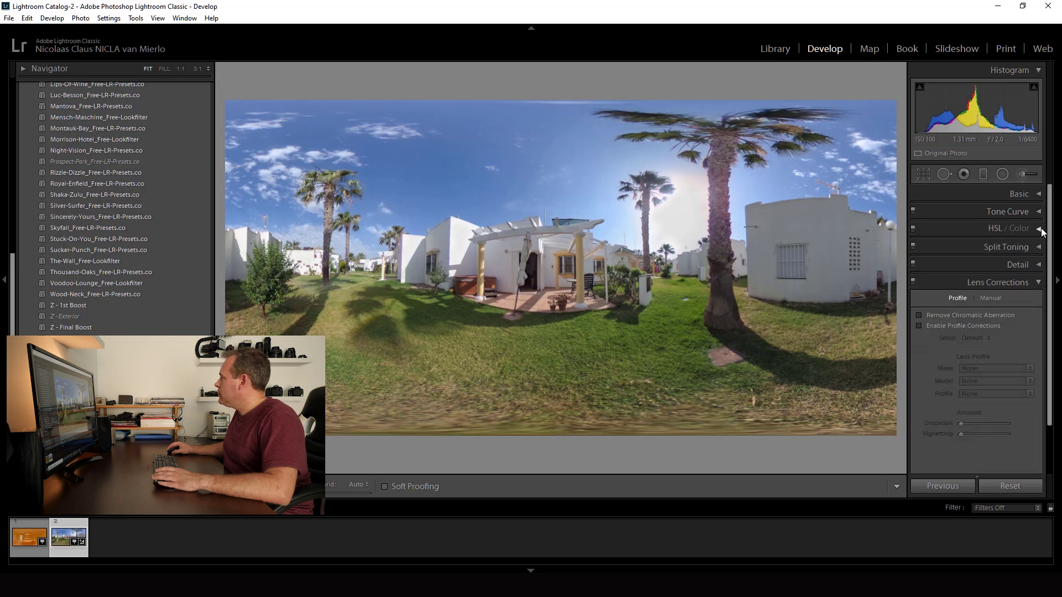
- Darken the sky with the HSL Luminance targeted tool, bringing yellow to -9 and green to -7
{"action": "left_click", "coordinate": [1039, 229]}
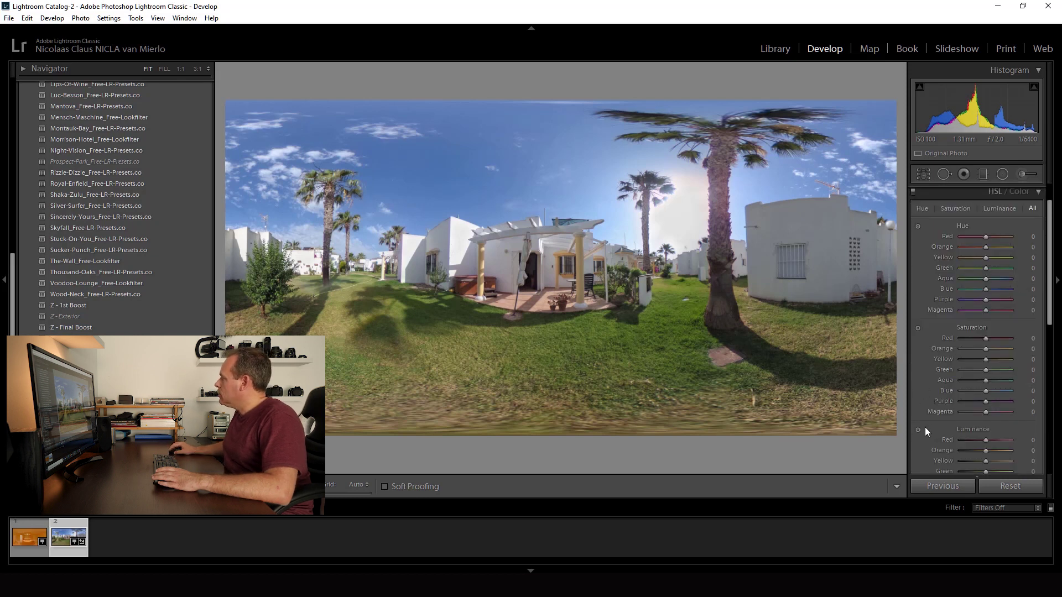
{"action": "left_click", "coordinate": [918, 429]}
{"action": "key", "text": "Down"}
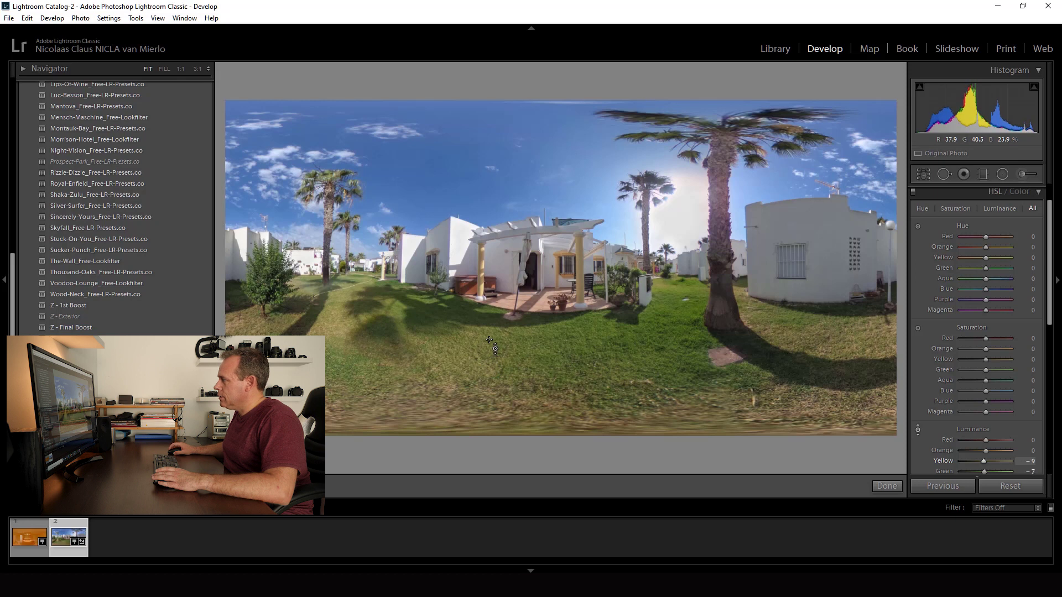
{"action": "left_click", "coordinate": [1039, 193]}
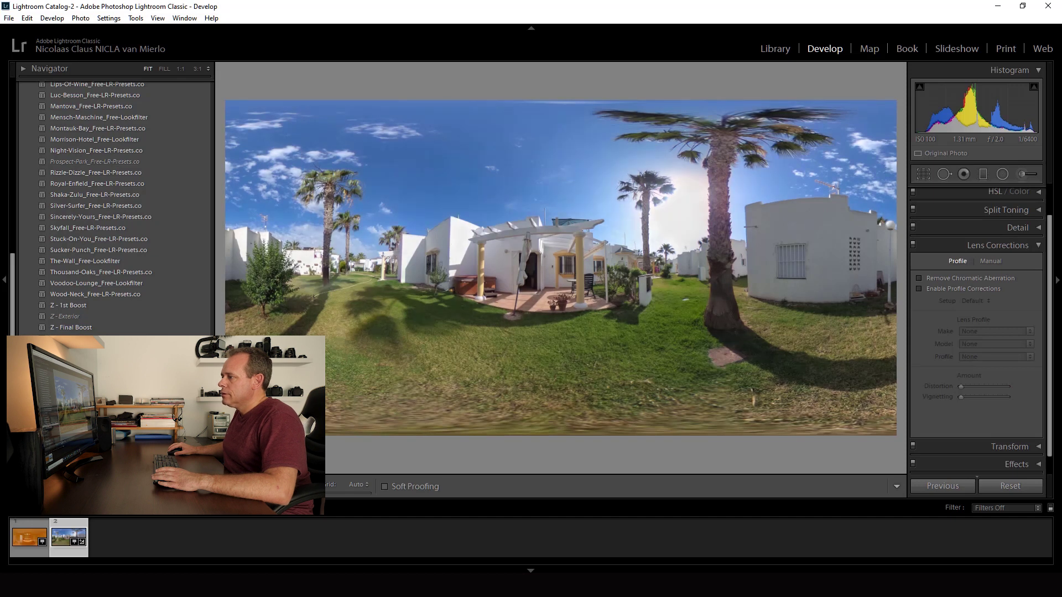
- Export the edited garden panorama as a quality-100 JPEG, saving it under a unique name
{"action": "right_click", "coordinate": [560, 263]}
{"action": "mouse_move", "coordinate": [624, 521]}
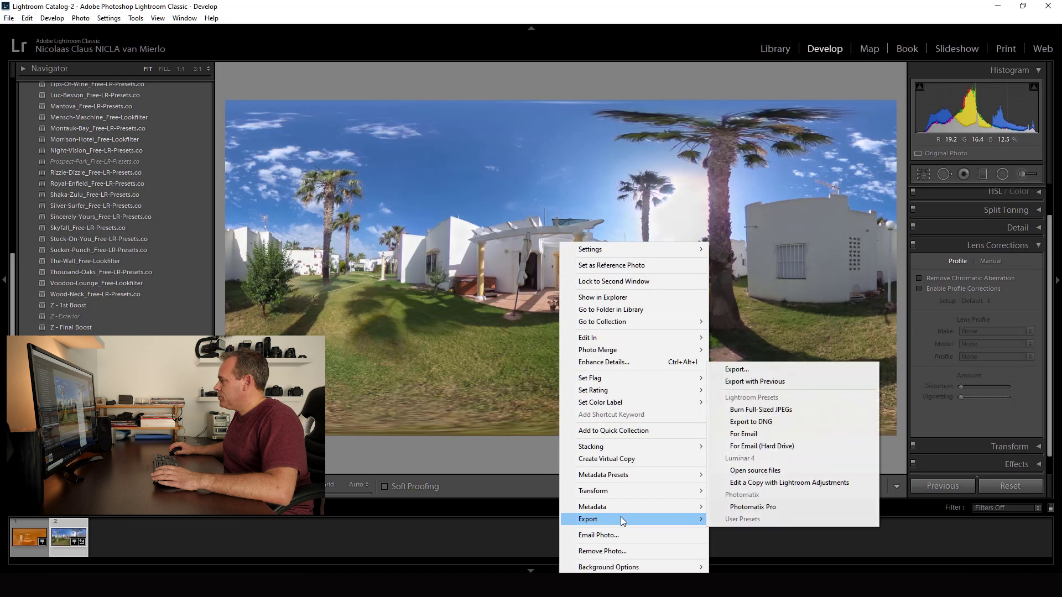
{"action": "left_click", "coordinate": [738, 369]}
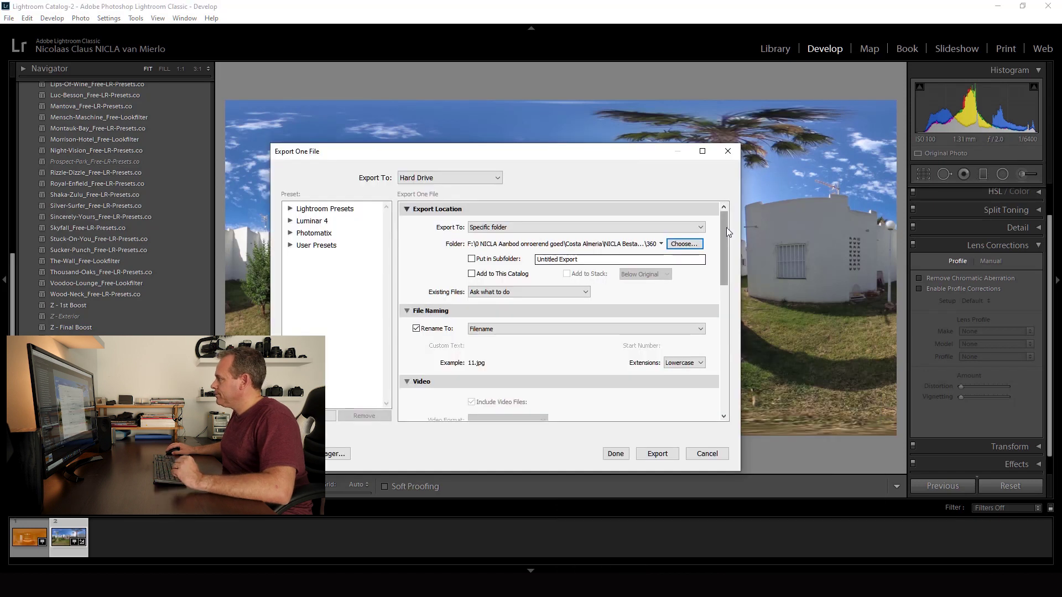
{"action": "left_click_drag", "start_coordinate": [725, 228], "coordinate": [728, 305]}
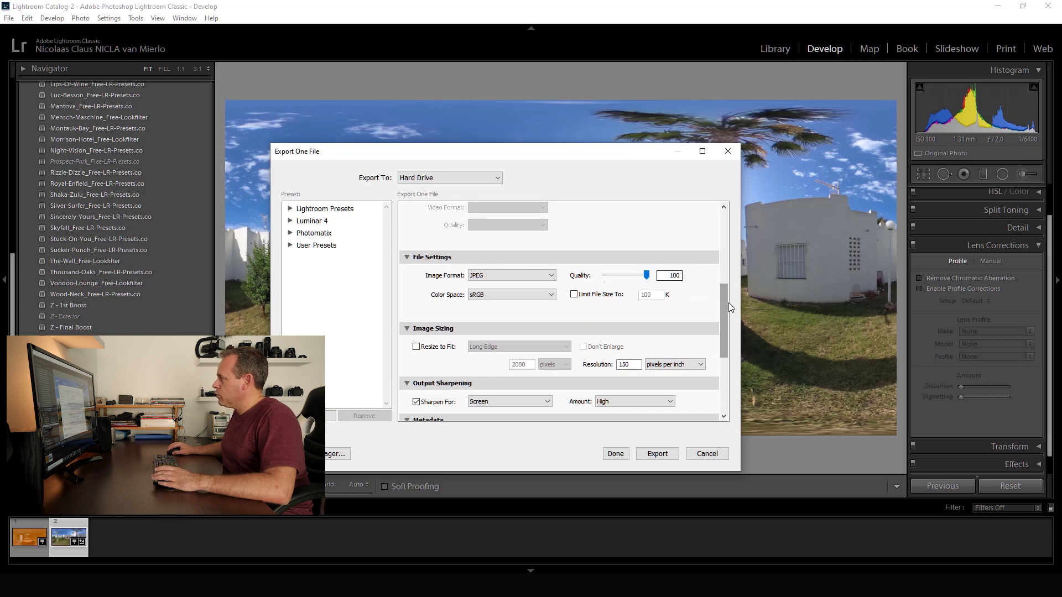
{"action": "left_click_drag", "start_coordinate": [726, 302], "coordinate": [726, 311]}
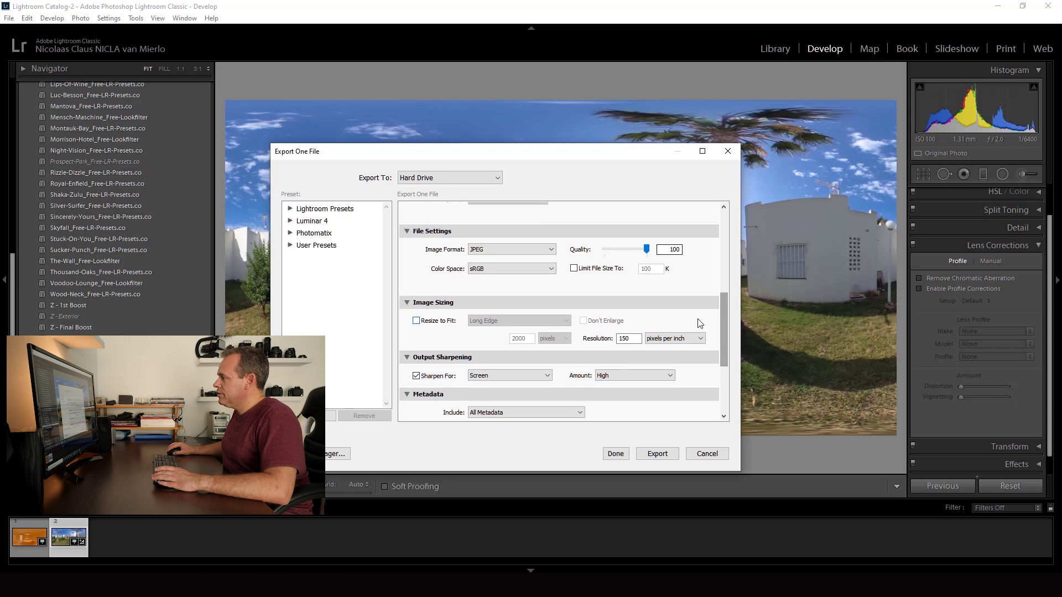
{"action": "left_click_drag", "start_coordinate": [725, 315], "coordinate": [726, 326]}
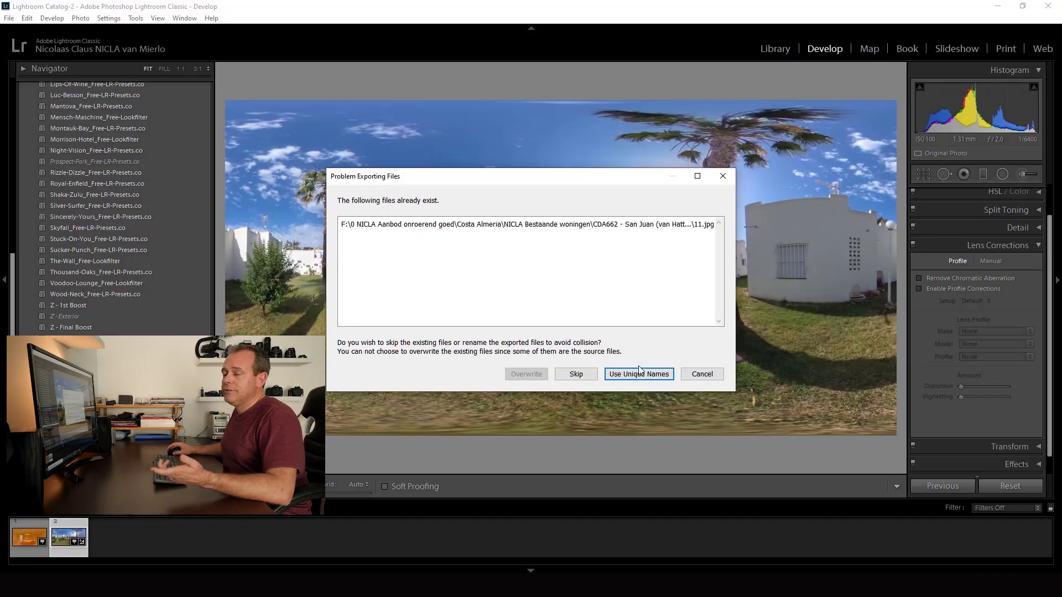
{"action": "left_click", "coordinate": [638, 374]}
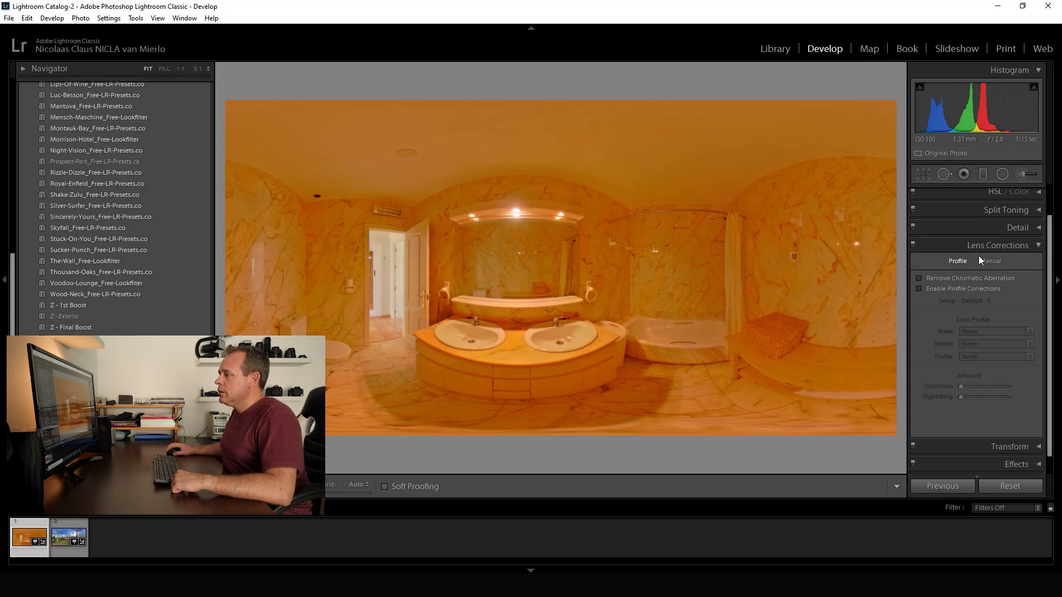
- Sample white balance from a neutral spot, then set Temp -57, Tint -12, Highlights -43, Shadows +19
{"action": "scroll", "coordinate": [1034, 235], "scroll_direction": "up", "scroll_amount": 2}
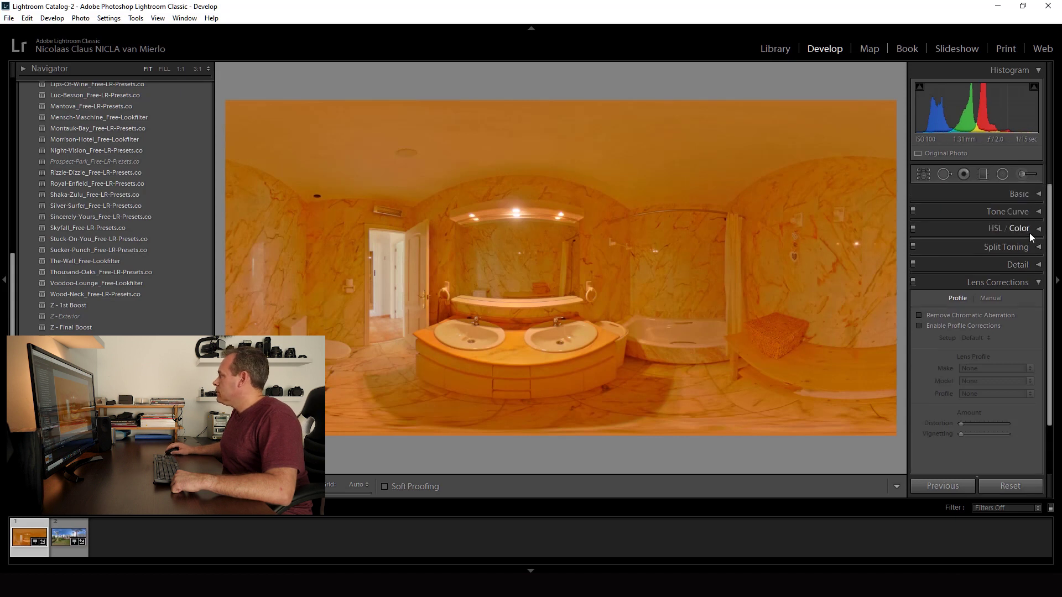
{"action": "left_click", "coordinate": [1040, 196]}
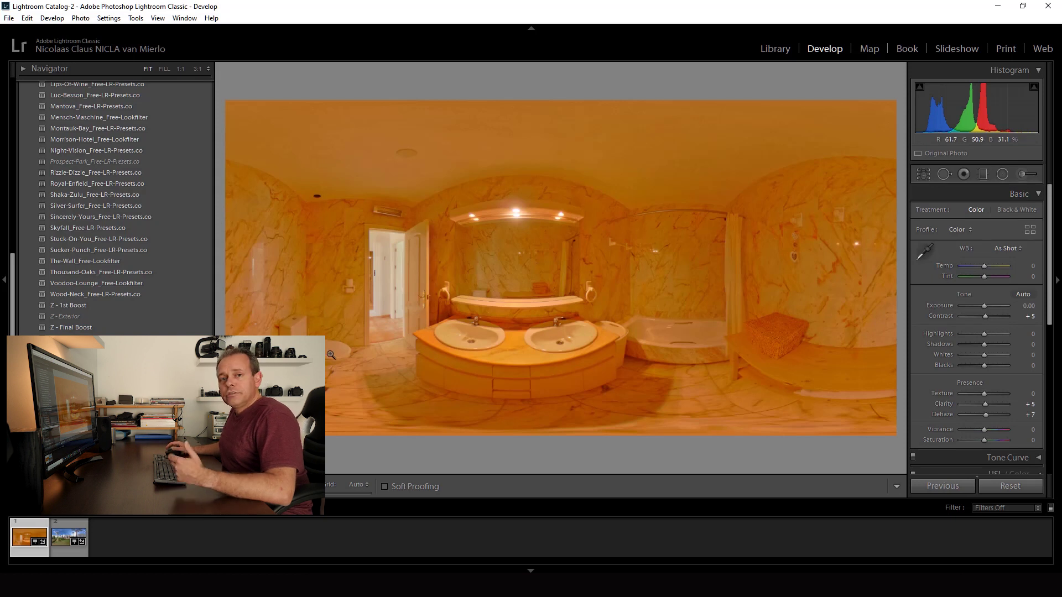
{"action": "left_click", "coordinate": [924, 252]}
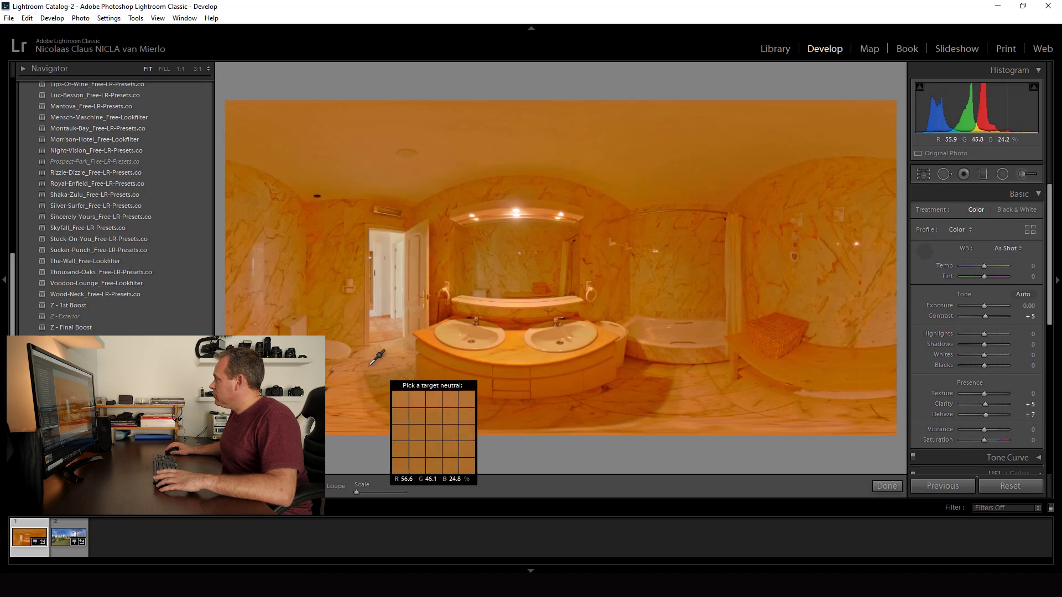
{"action": "left_click", "coordinate": [335, 341]}
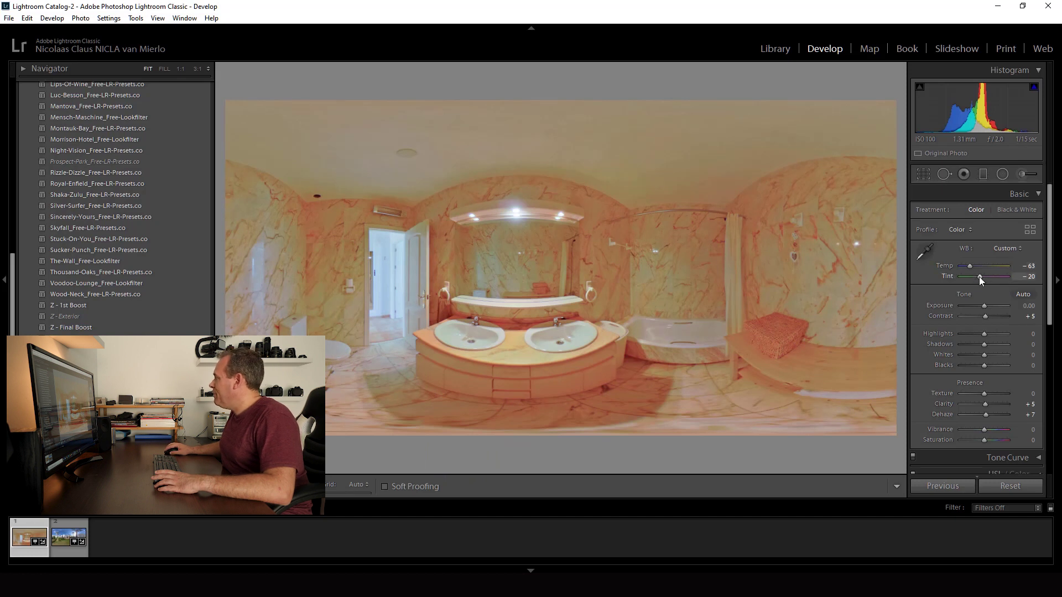
{"action": "left_click_drag", "start_coordinate": [969, 267], "coordinate": [983, 276]}
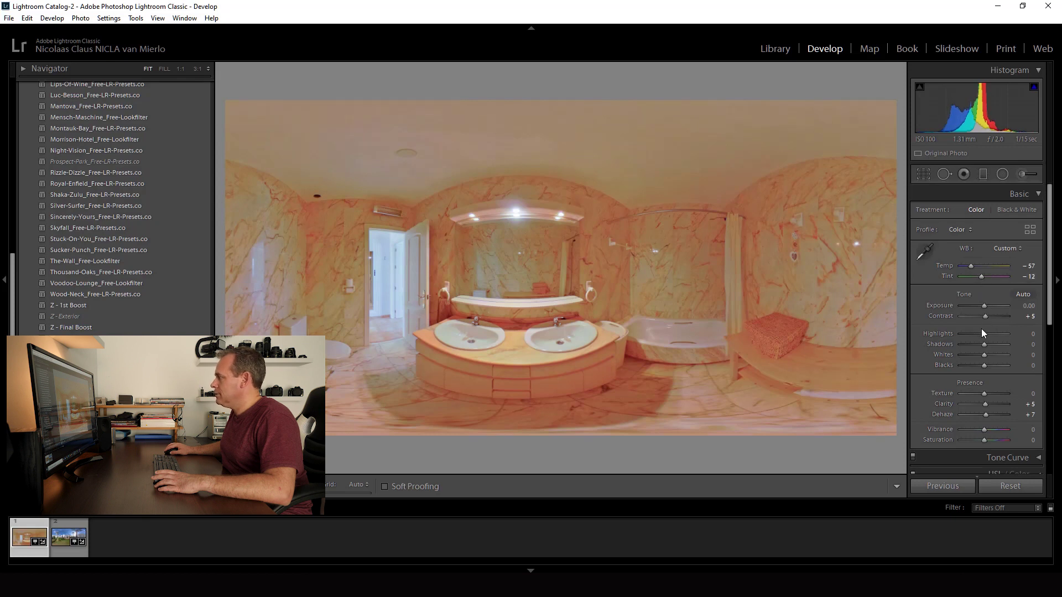
{"action": "left_click_drag", "start_coordinate": [983, 335], "coordinate": [988, 344]}
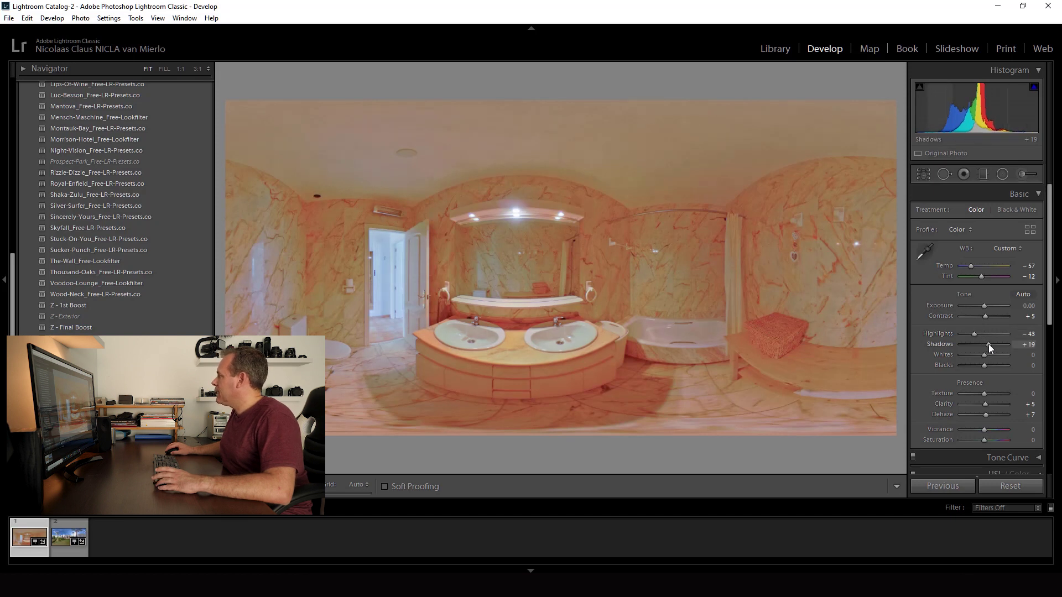
- Lower the tone curve Highlights to about -30 and lift its Shadows
{"action": "left_click", "coordinate": [1038, 194]}
{"action": "left_click", "coordinate": [1040, 211]}
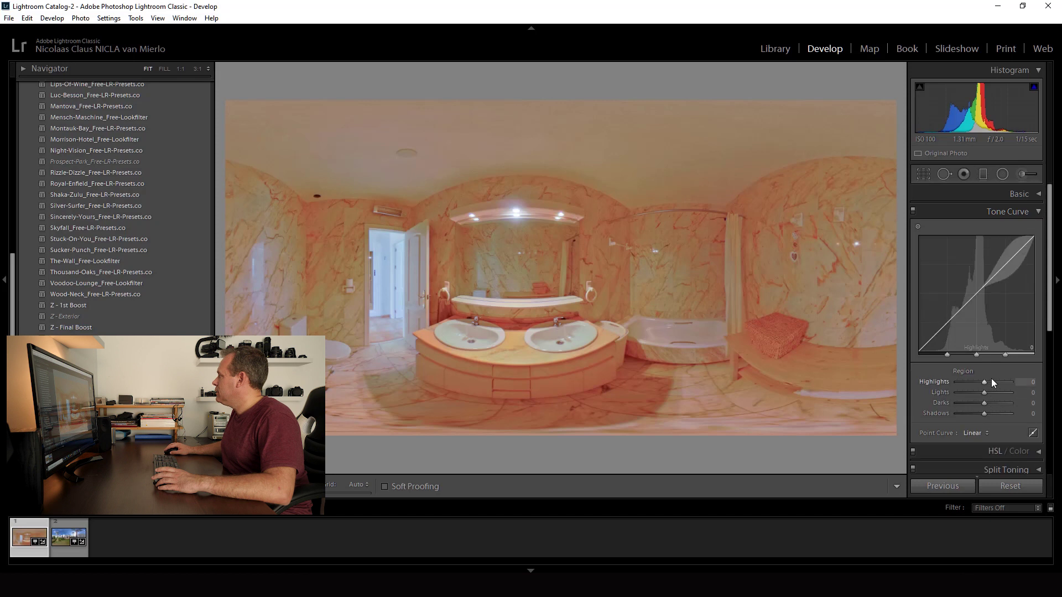
{"action": "left_click_drag", "start_coordinate": [985, 382], "coordinate": [975, 382]}
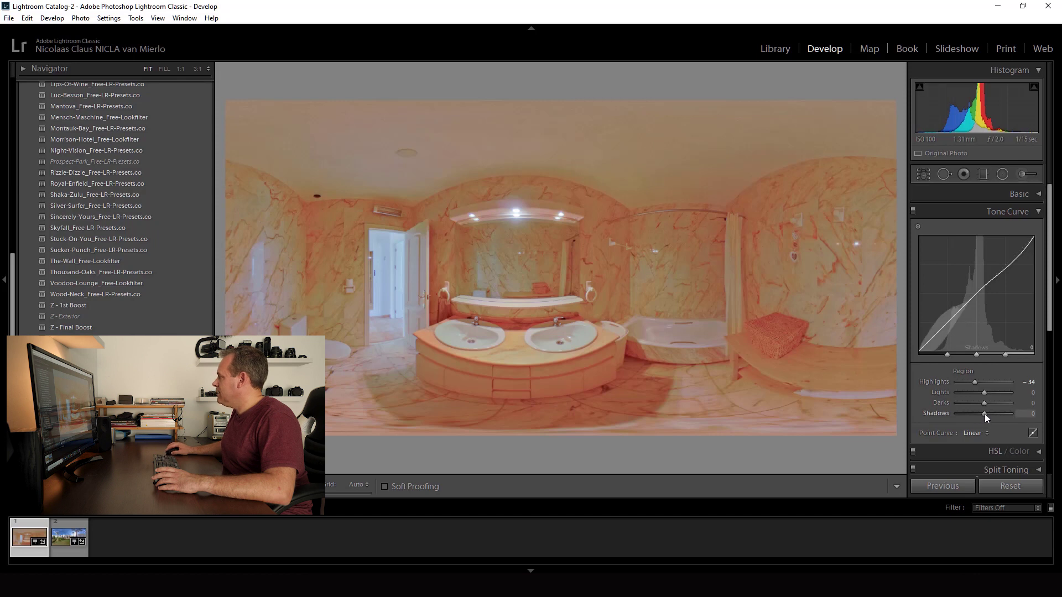
{"action": "left_click_drag", "start_coordinate": [985, 414], "coordinate": [988, 413]}
{"action": "left_click", "coordinate": [1039, 213]}
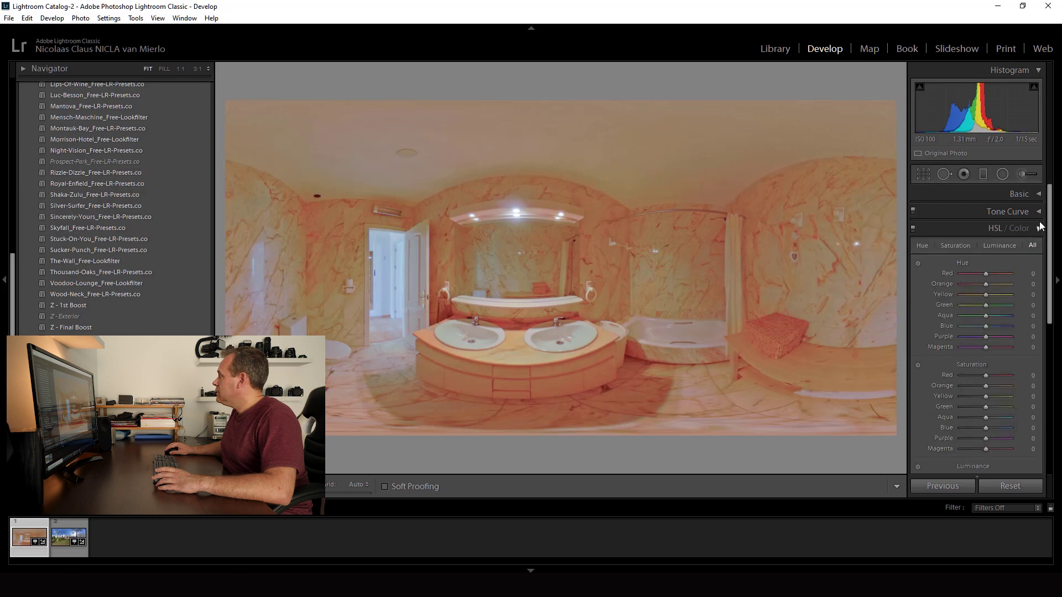
- Set Orange luminance -16 and Red -1, and enable Remove Chromatic Aberration
{"action": "scroll", "coordinate": [1034, 233], "scroll_direction": "down", "scroll_amount": 1}
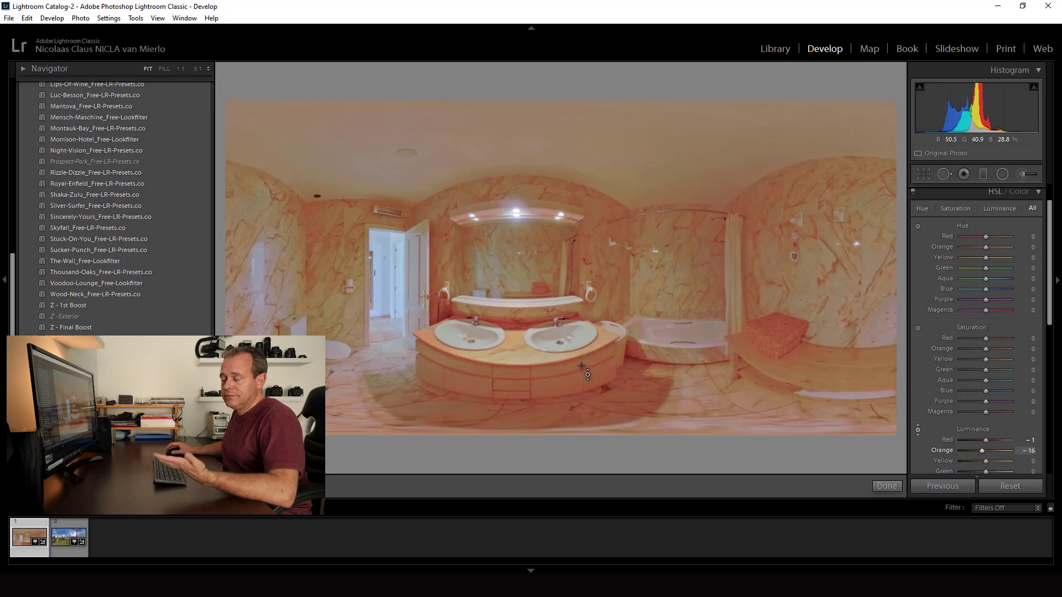
{"action": "left_click", "coordinate": [1040, 193]}
{"action": "left_click", "coordinate": [918, 278]}
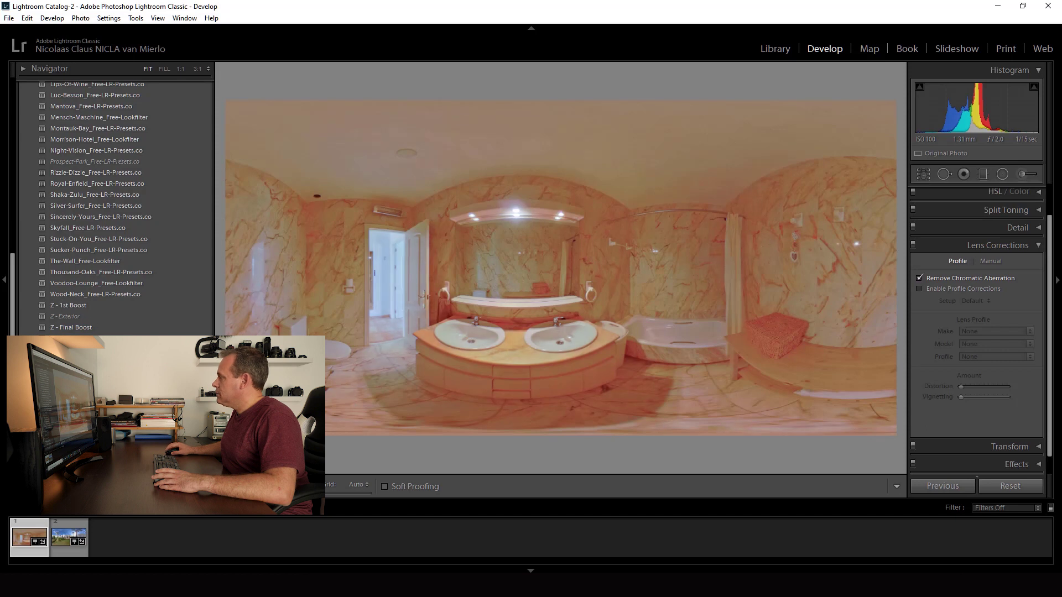
- Export the corrected bathroom panorama through Export..., keeping both files via Use Unique Names
{"action": "right_click", "coordinate": [590, 233]}
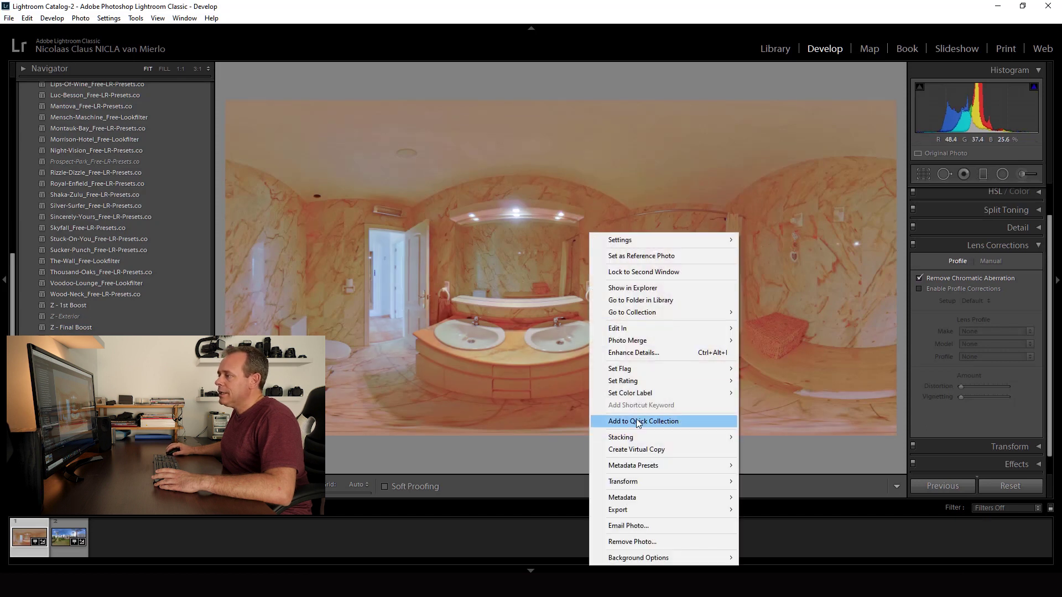
{"action": "mouse_move", "coordinate": [635, 510]}
{"action": "left_click", "coordinate": [764, 361]}
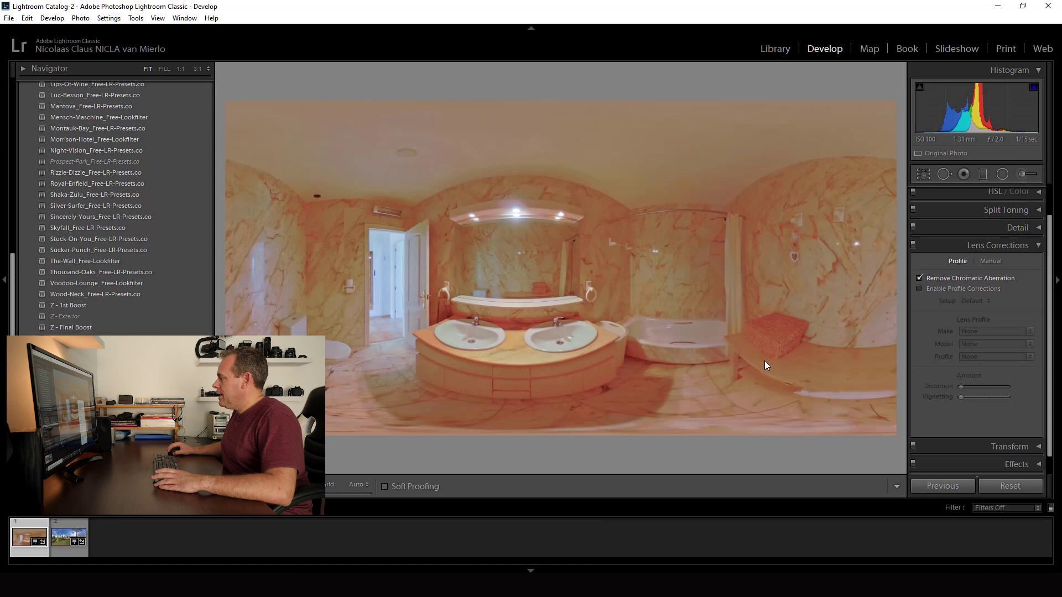
{"action": "left_click", "coordinate": [657, 454]}
{"action": "left_click", "coordinate": [638, 375]}
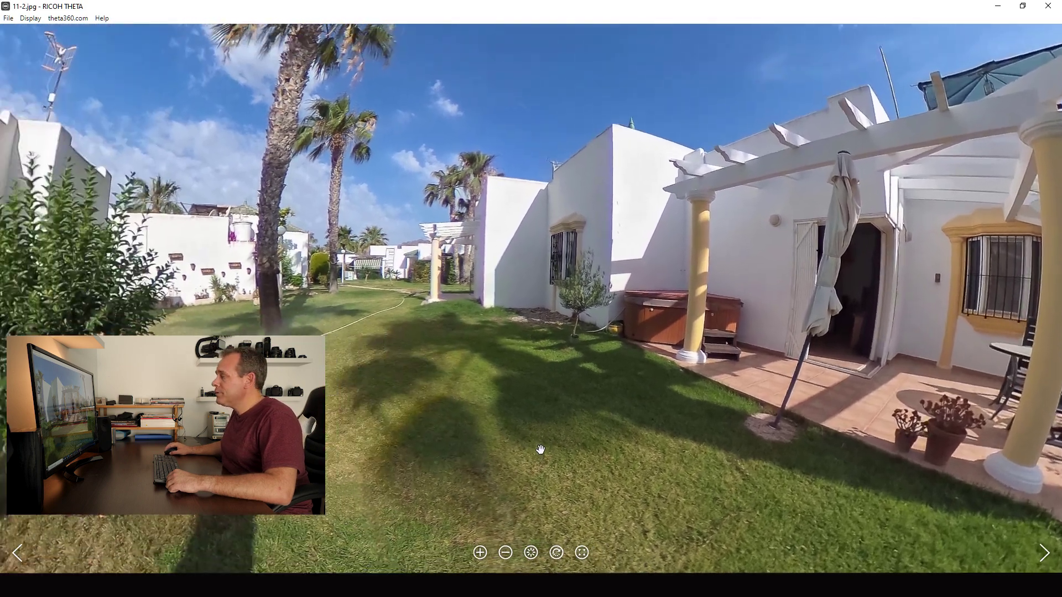
- Rotate the garden panorama past the barred-window wall, pergola house and lawn to the palm trees
{"action": "left_click_drag", "start_coordinate": [396, 450], "coordinate": [500, 460]}
{"action": "left_click_drag", "start_coordinate": [332, 459], "coordinate": [439, 457]}
{"action": "left_click_drag", "start_coordinate": [166, 460], "coordinate": [511, 455]}
{"action": "left_click_drag", "start_coordinate": [364, 461], "coordinate": [473, 463]}
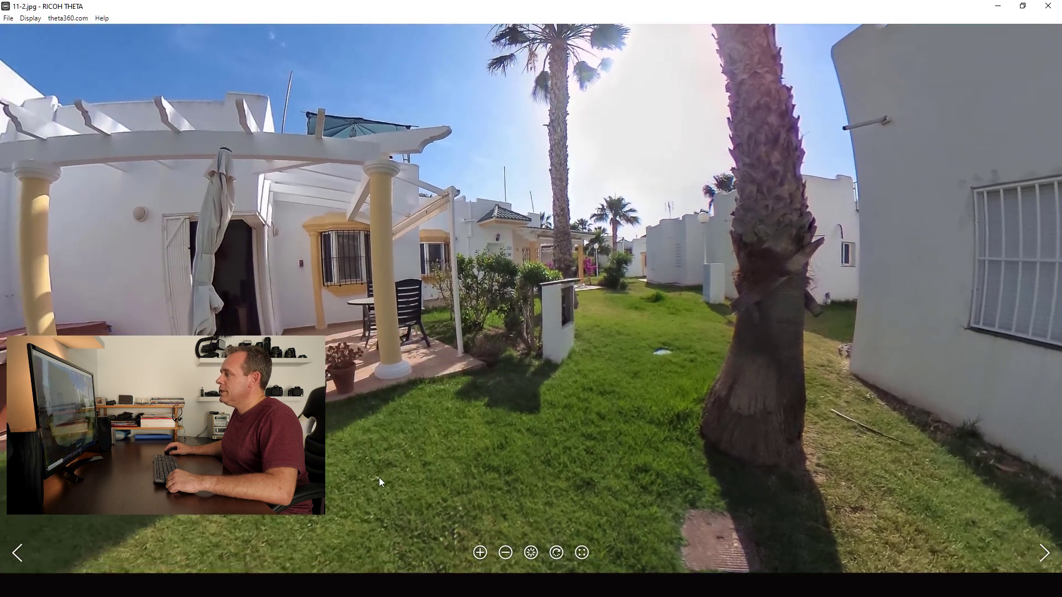
{"action": "left_click_drag", "start_coordinate": [379, 476], "coordinate": [476, 496]}
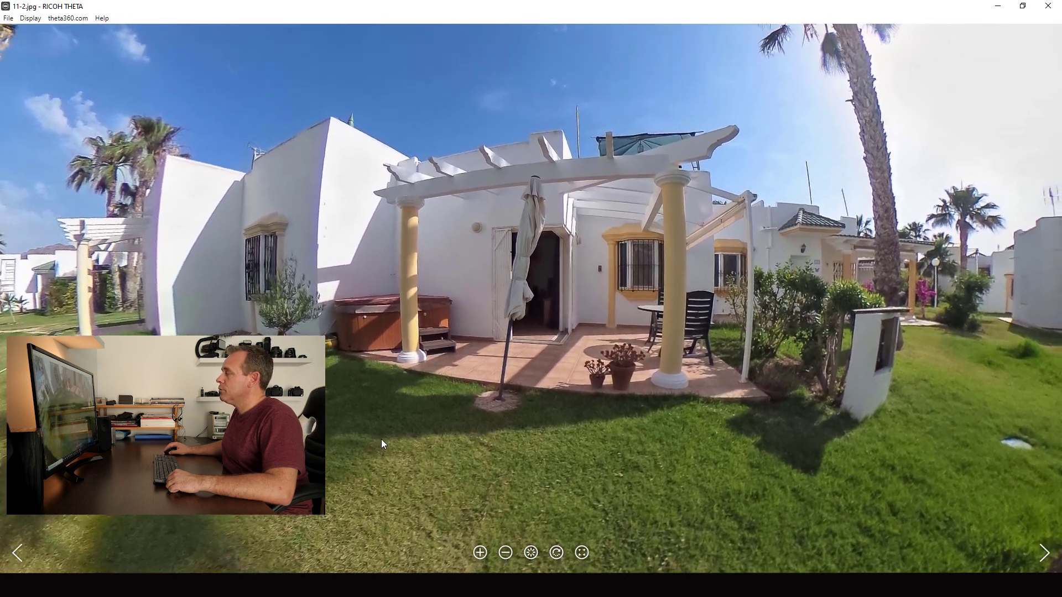
{"action": "left_click_drag", "start_coordinate": [382, 444], "coordinate": [538, 441]}
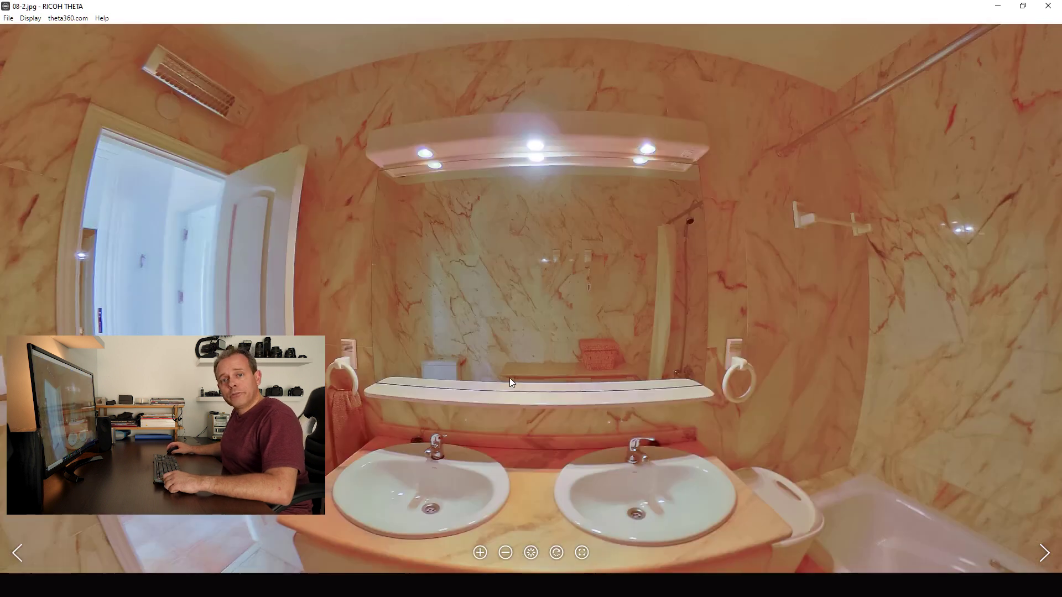
- Turn the bathroom view, tilting down to the sink and bathtub, ending on the doorway and toilet
{"action": "left_click_drag", "start_coordinate": [486, 381], "coordinate": [765, 374]}
{"action": "left_click_drag", "start_coordinate": [387, 414], "coordinate": [591, 422]}
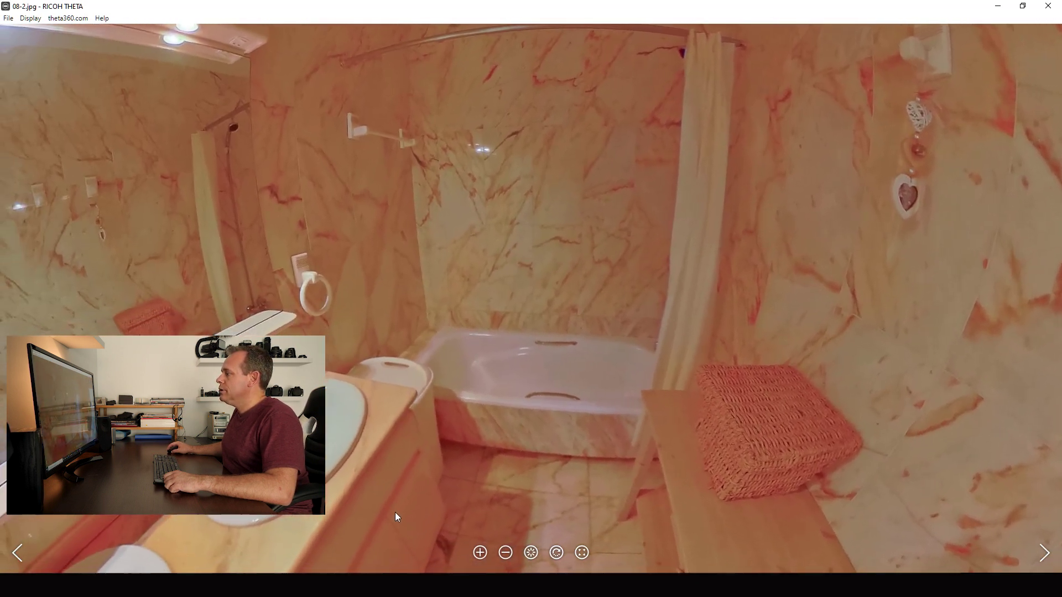
{"action": "left_click_drag", "start_coordinate": [396, 512], "coordinate": [544, 410]}
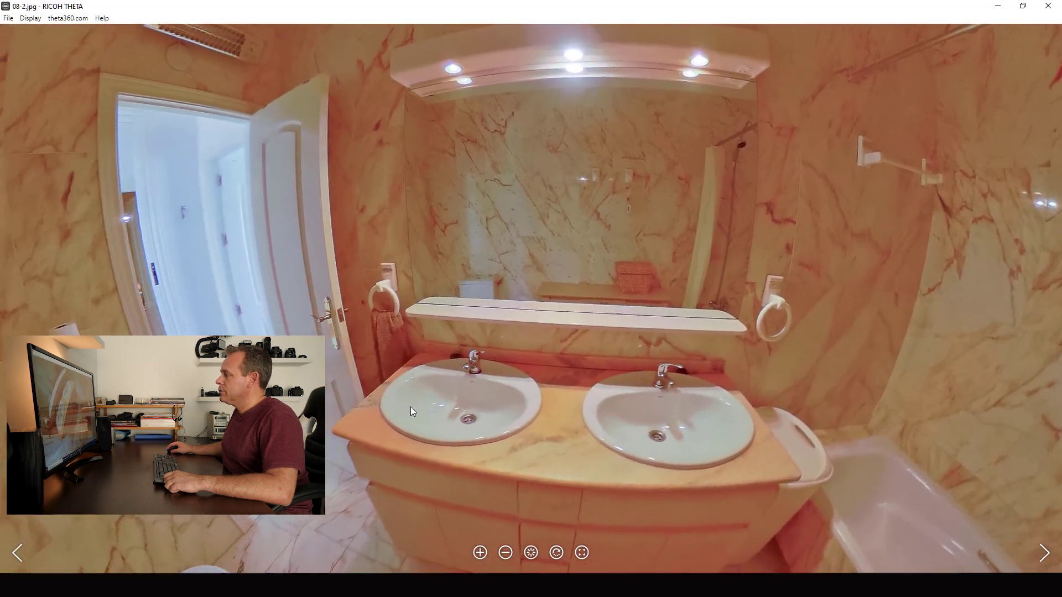
{"action": "left_click_drag", "start_coordinate": [410, 412], "coordinate": [540, 405]}
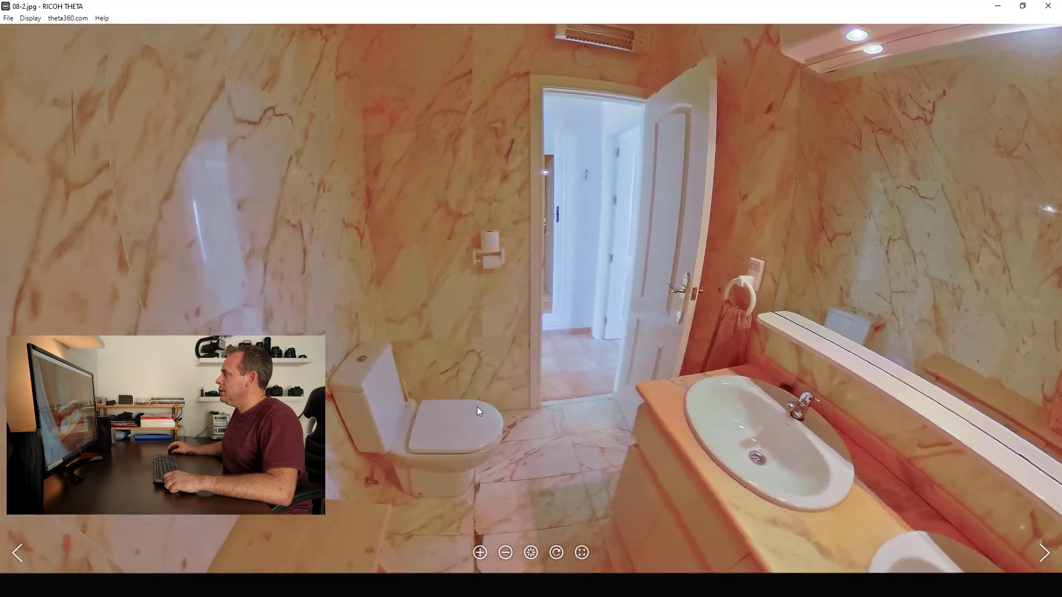